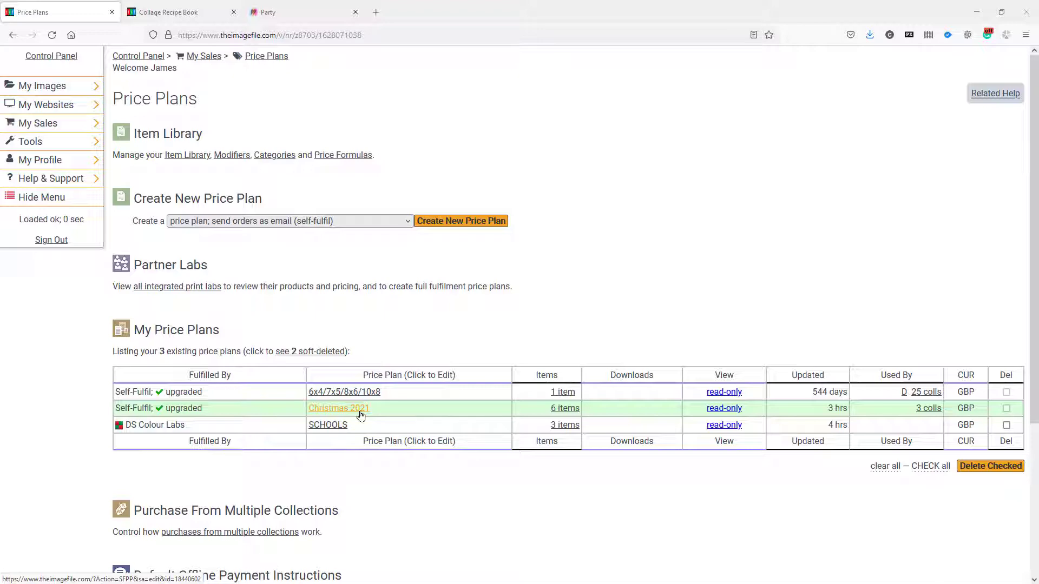
Open the Christmas 2021 price plan, show only its selected items, and duplicate the A4 print from its source item.
{"action": "left_click", "coordinate": [361, 414]}
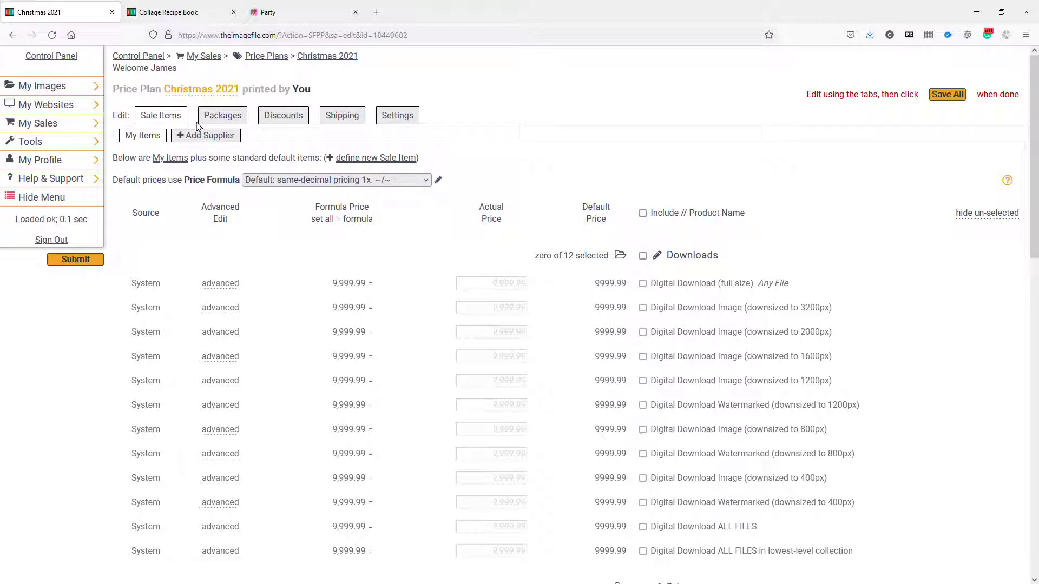
{"action": "left_click", "coordinate": [978, 216]}
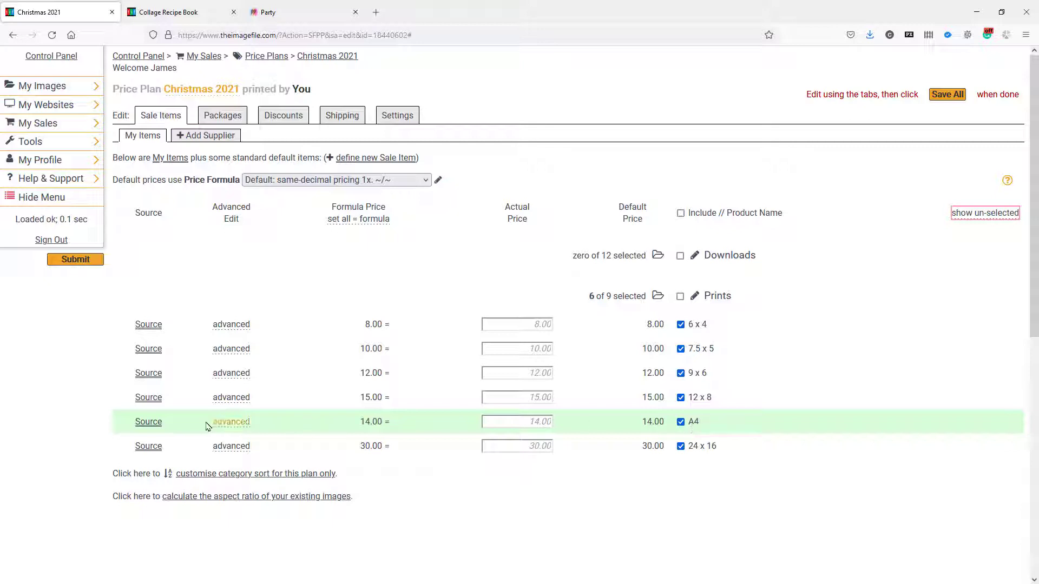
{"action": "left_click", "coordinate": [149, 424]}
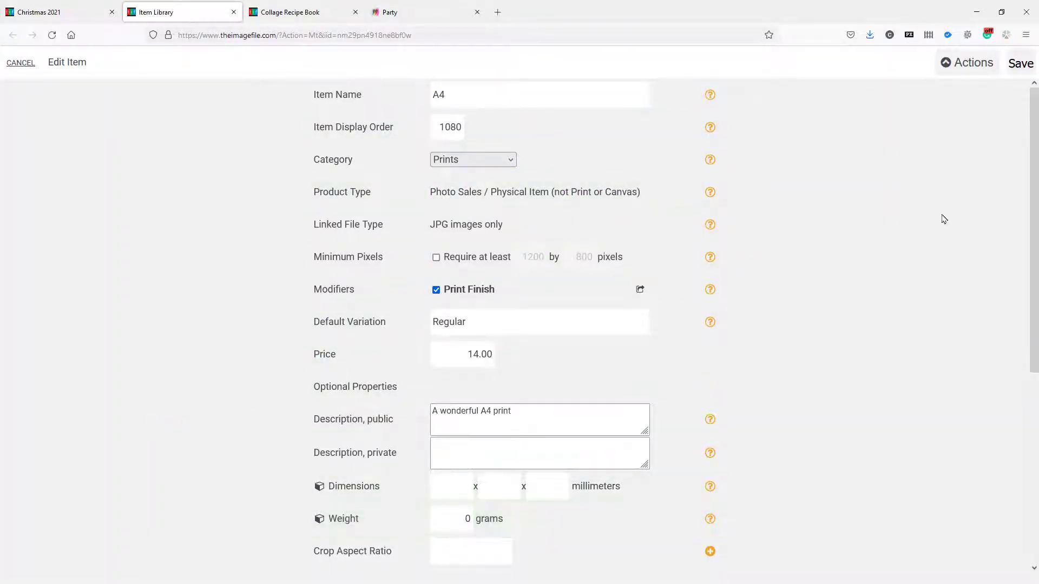
{"action": "left_click", "coordinate": [972, 67]}
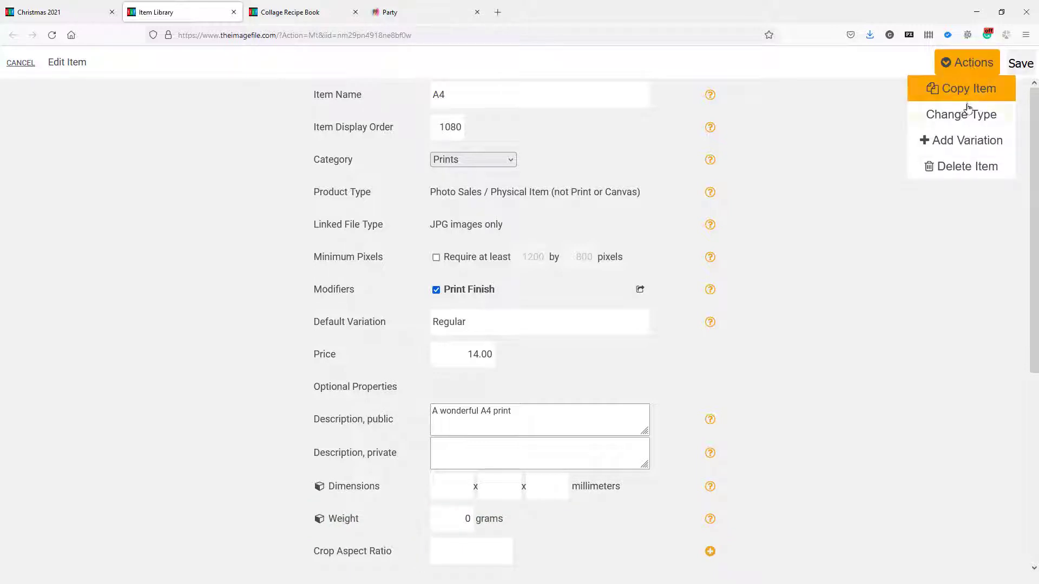
{"action": "left_click", "coordinate": [962, 92]}
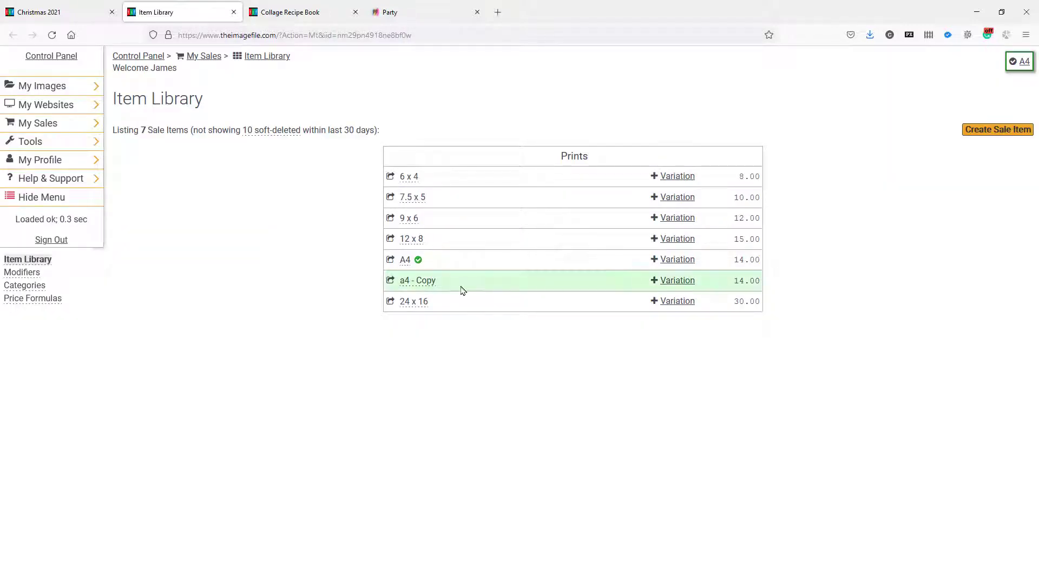
Open the copied A4 item in the Item Library and rename it as A4 Calendar.
{"action": "left_click", "coordinate": [419, 282]}
{"action": "left_click", "coordinate": [472, 96]}
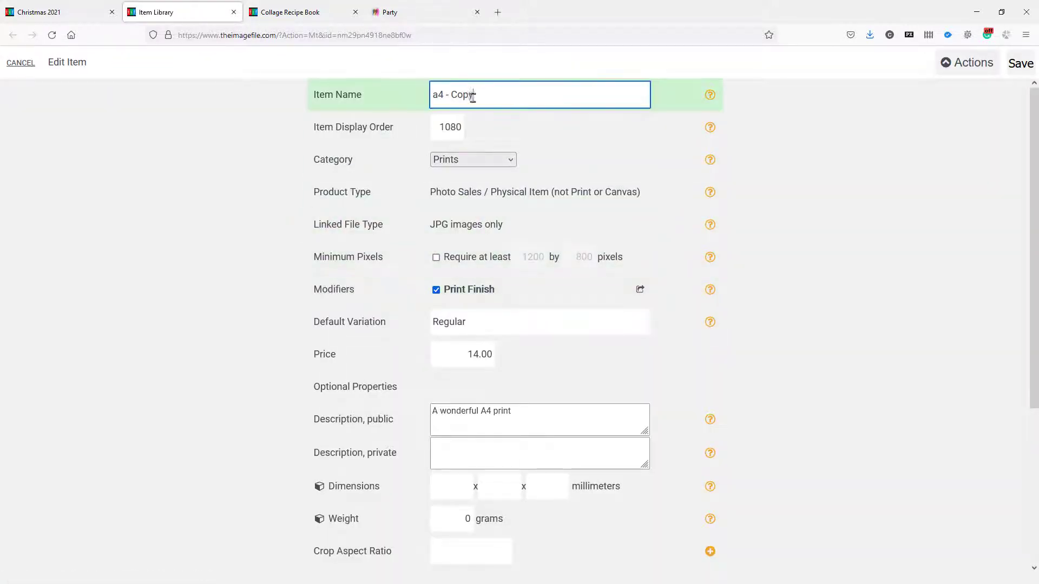
{"action": "left_click_drag", "start_coordinate": [473, 96], "coordinate": [430, 95]}
{"action": "type", "text": "A"}
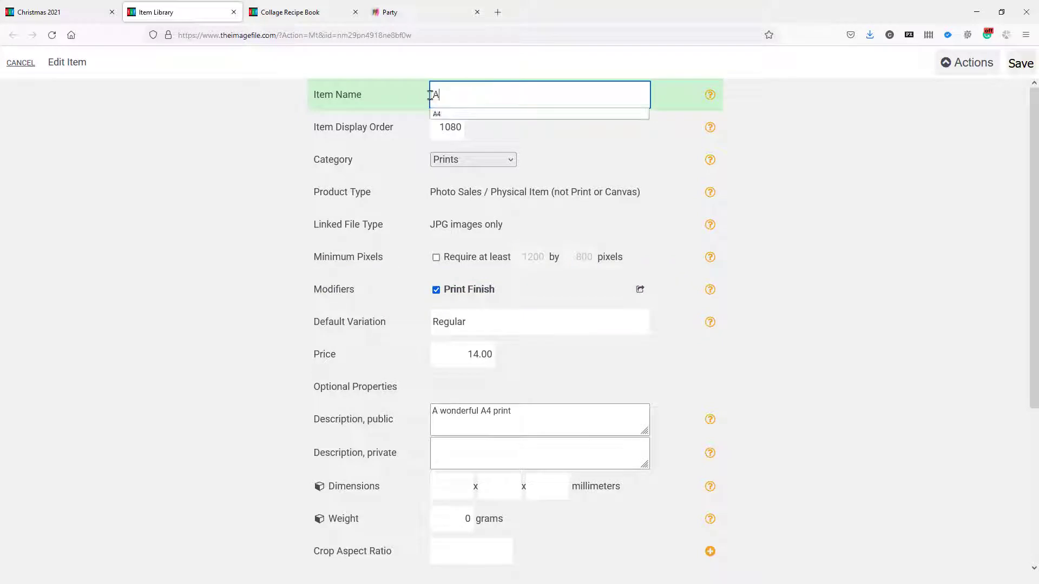
{"action": "type", "text": "4 Calendar"}
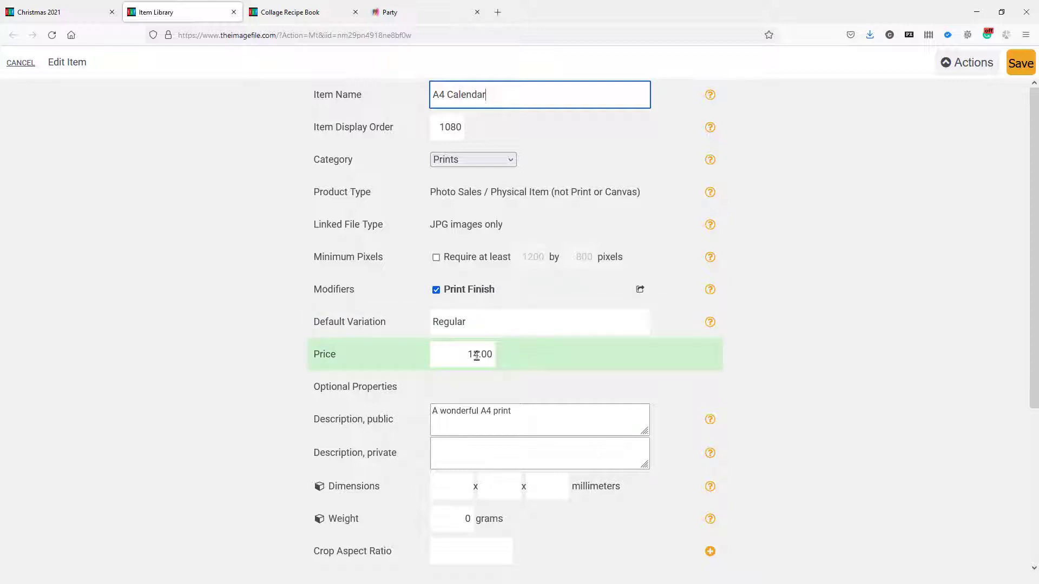
Set the A4 Calendar item's price to 29.99 and save the item.
{"action": "left_click_drag", "start_coordinate": [477, 355], "coordinate": [469, 355]}
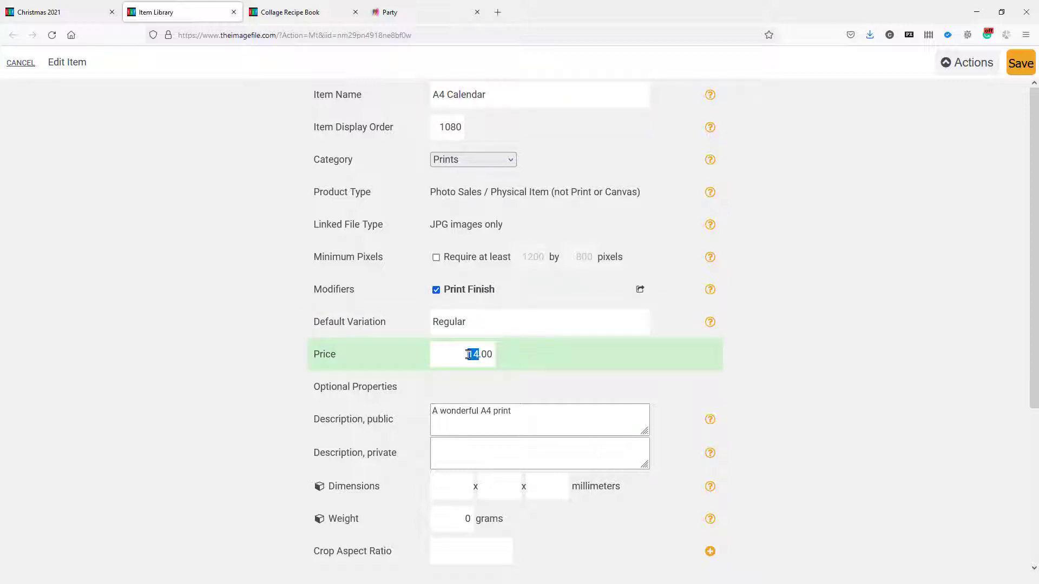
{"action": "type", "text": "29.99"}
{"action": "left_click_drag", "start_coordinate": [478, 355], "coordinate": [497, 355]}
{"action": "key", "text": "BackSpace"}
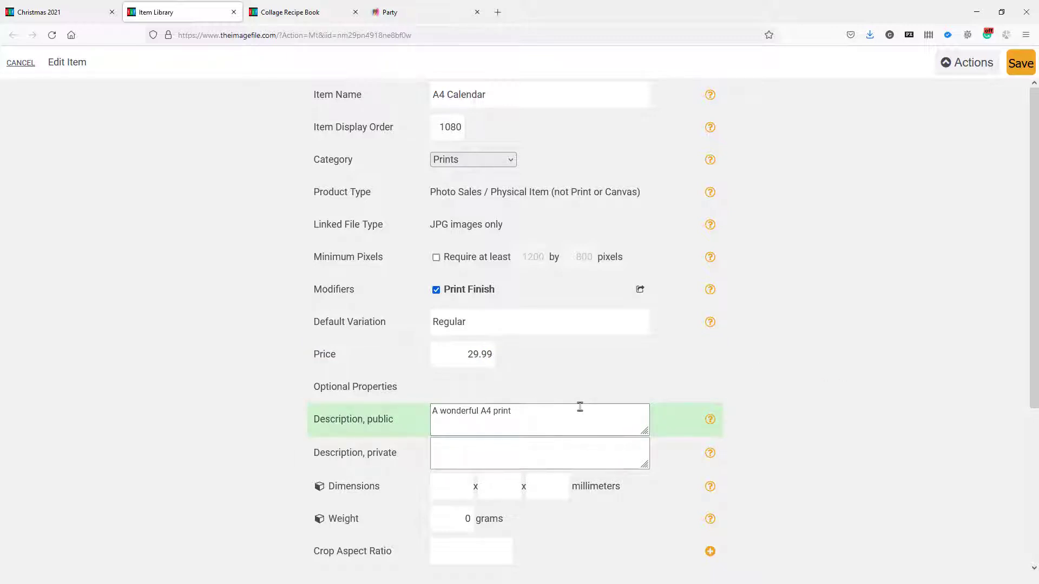
{"action": "scroll", "coordinate": [840, 433], "scroll_direction": "down", "scroll_amount": 3}
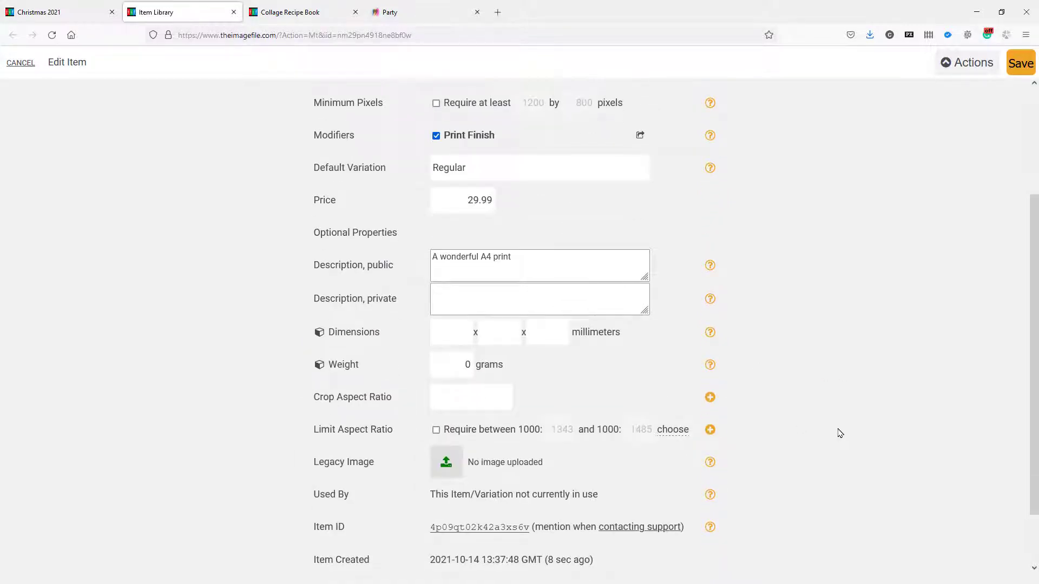
{"action": "scroll", "coordinate": [840, 433], "scroll_direction": "down", "scroll_amount": 2}
{"action": "scroll", "coordinate": [840, 433], "scroll_direction": "up", "scroll_amount": 4}
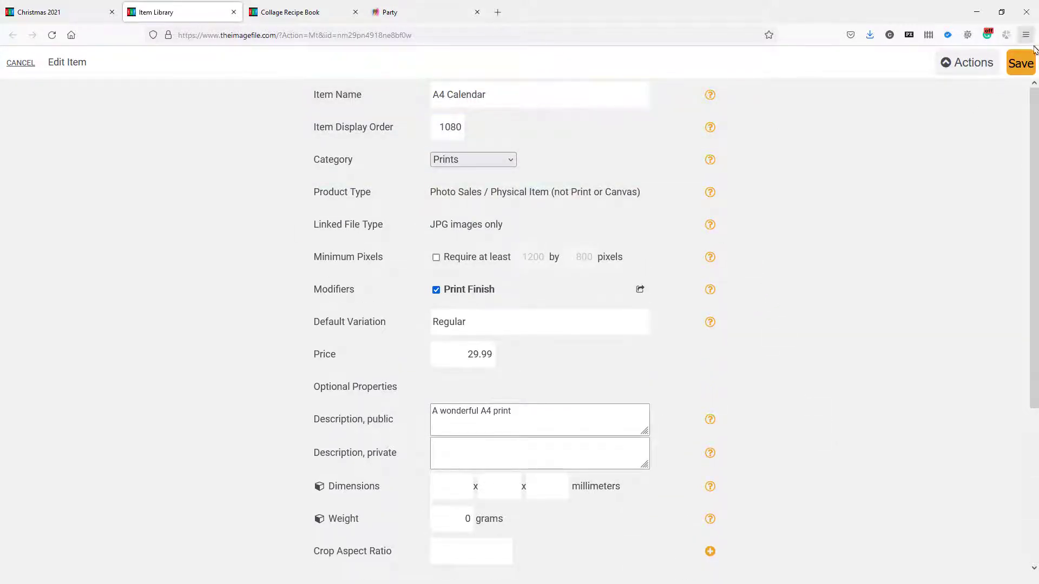
{"action": "left_click", "coordinate": [1023, 63]}
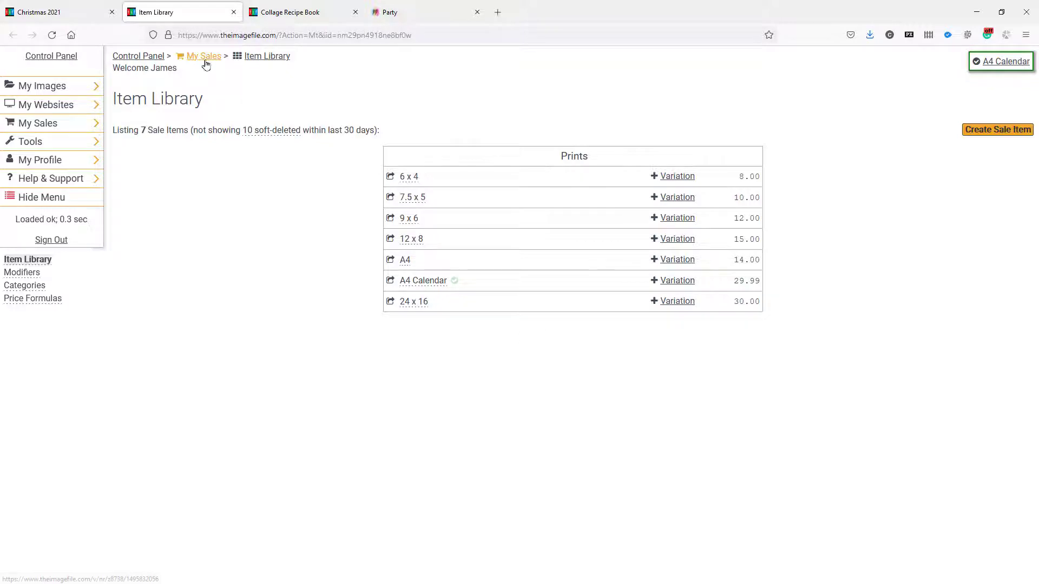
Return to the Christmas 2021 price plan and include A4 Calendar among its prints.
{"action": "mouse_move", "coordinate": [65, 130]}
{"action": "mouse_move", "coordinate": [173, 144]}
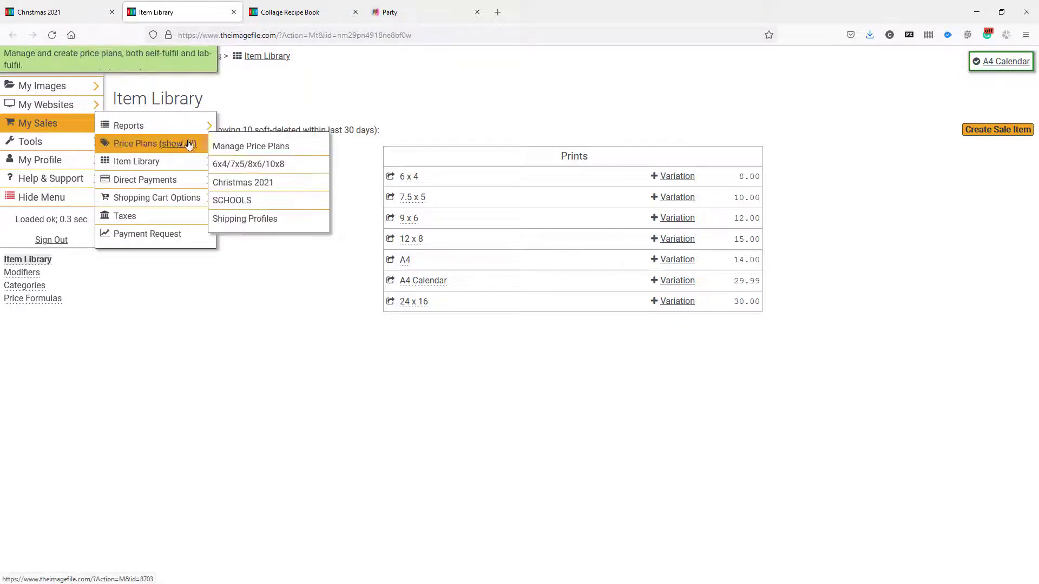
{"action": "left_click", "coordinate": [253, 185]}
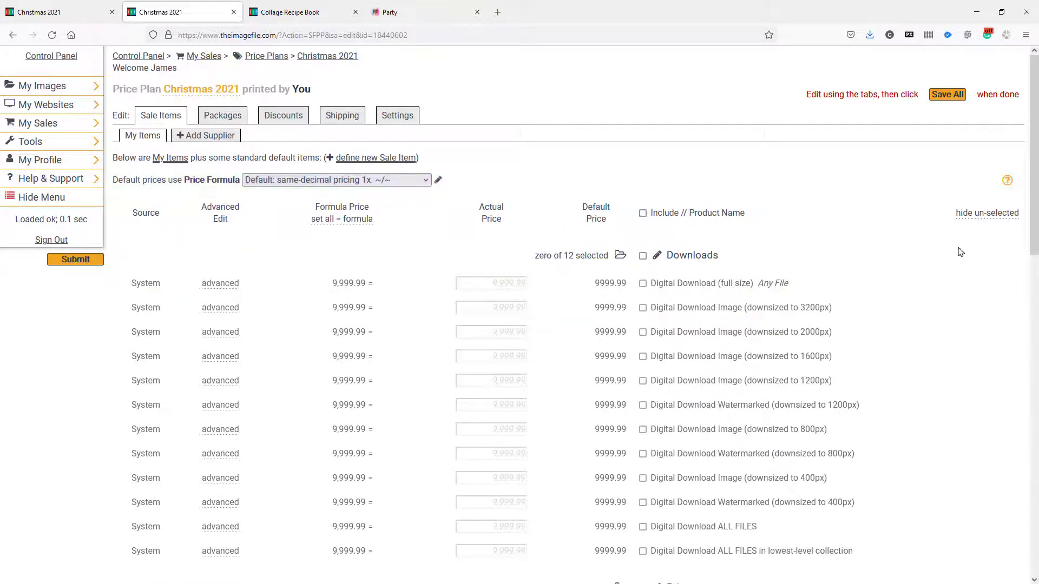
{"action": "scroll", "coordinate": [963, 266], "scroll_direction": "down", "scroll_amount": 7}
{"action": "scroll", "coordinate": [963, 266], "scroll_direction": "down", "scroll_amount": 3}
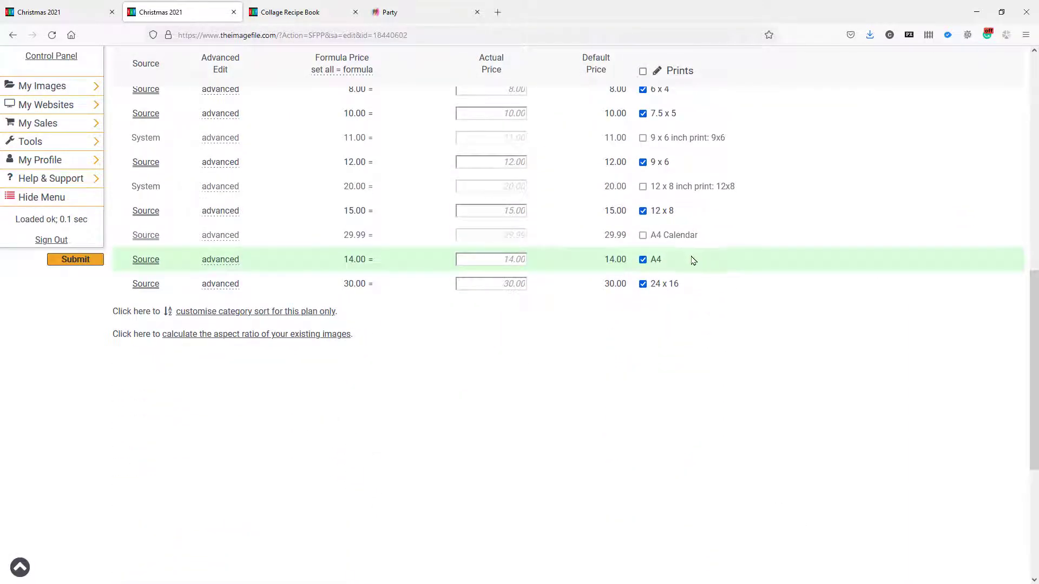
{"action": "left_click", "coordinate": [644, 237]}
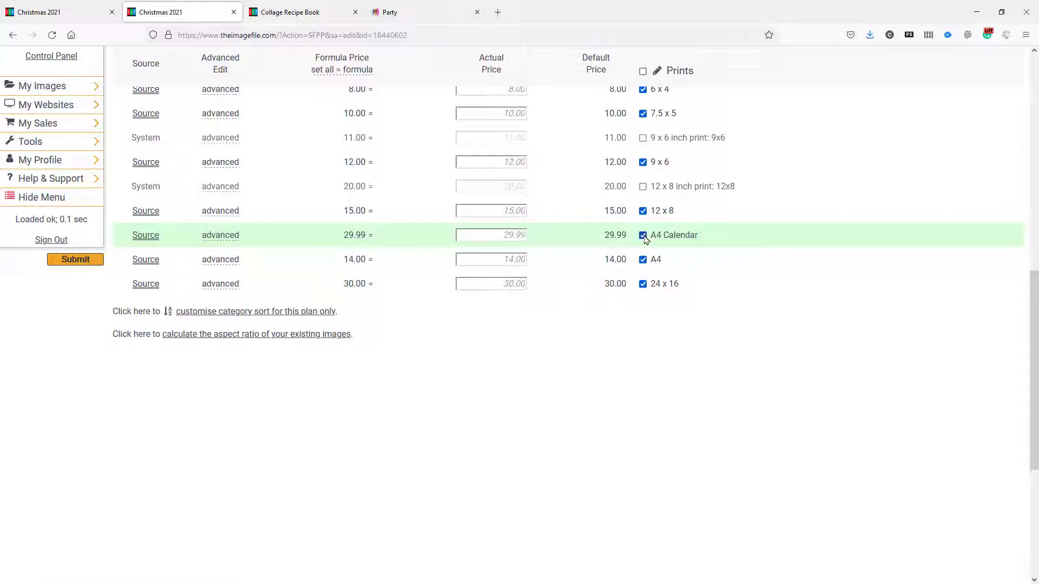
Set the A4 Calendar's availability to "Available ONLY for a Collage" and save the price plan.
{"action": "left_click", "coordinate": [221, 242]}
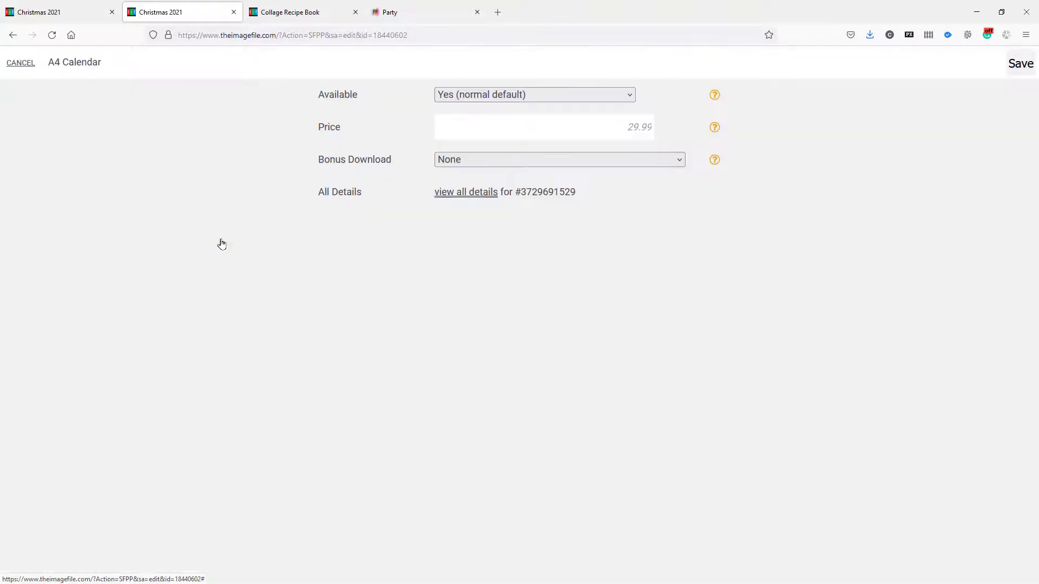
{"action": "left_click", "coordinate": [540, 97]}
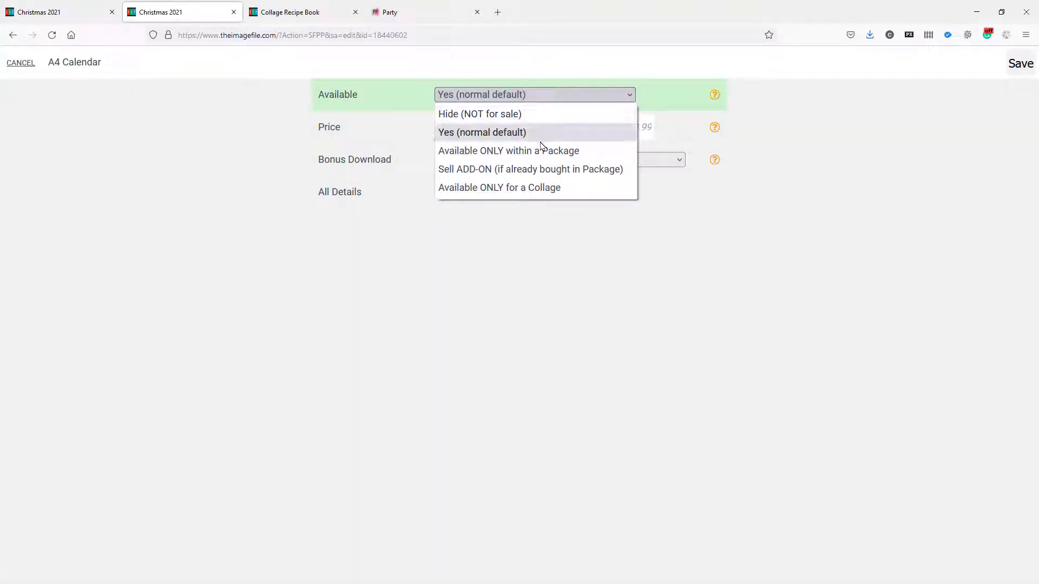
{"action": "left_click", "coordinate": [529, 189]}
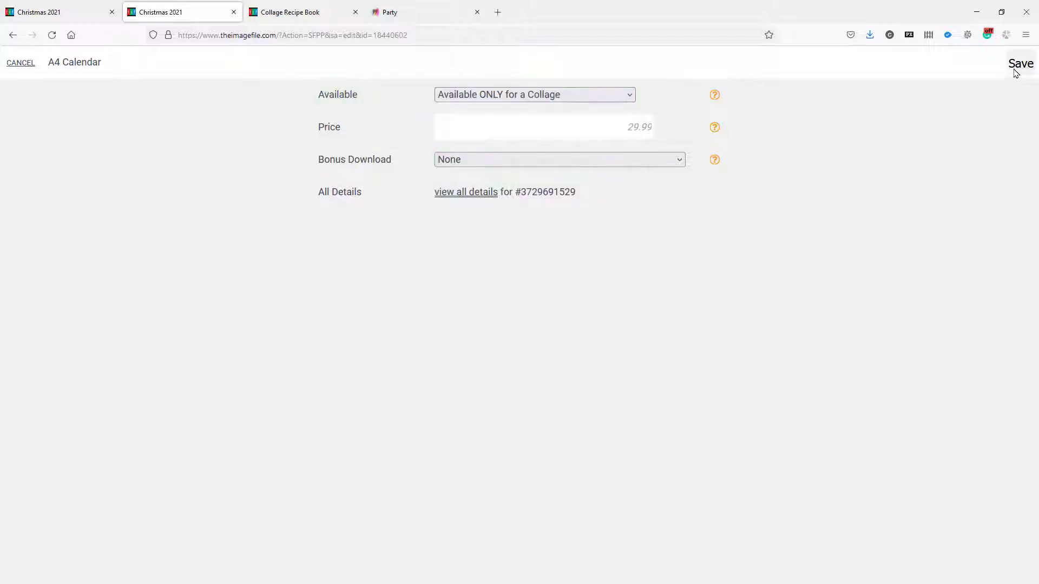
{"action": "left_click", "coordinate": [1021, 64]}
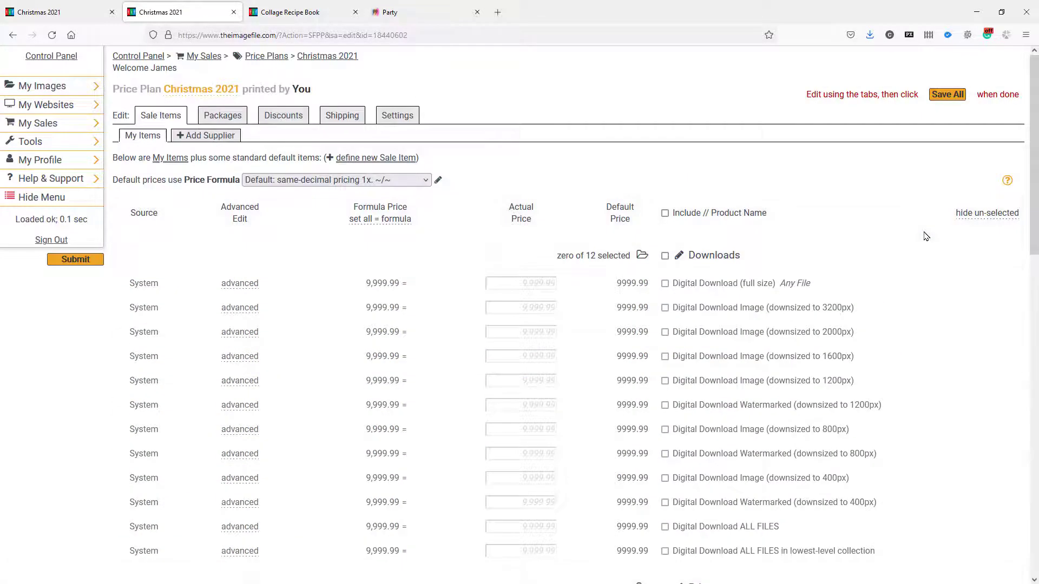
{"action": "left_click", "coordinate": [940, 96]}
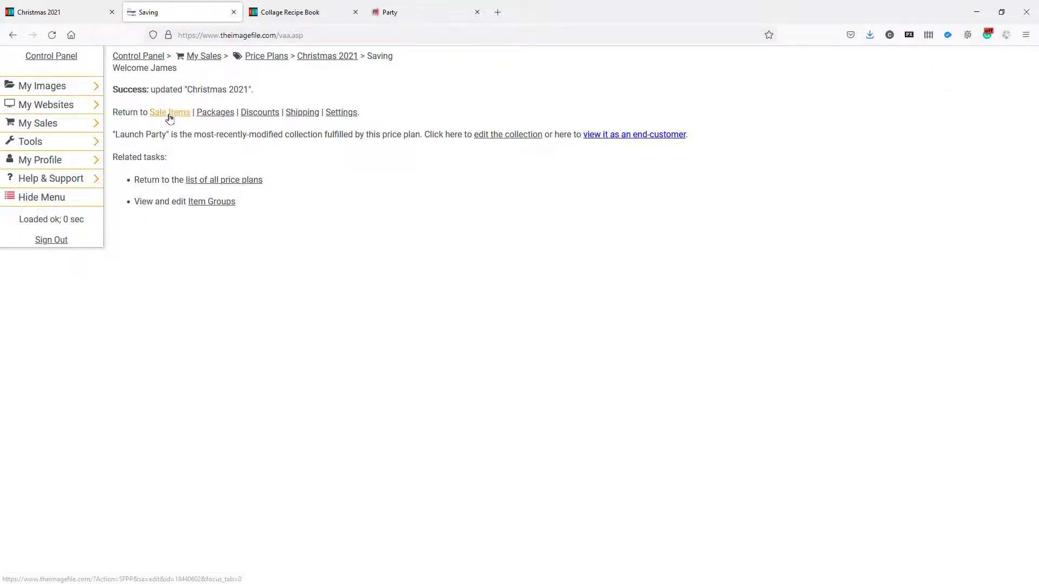
Reopen the plan's sale items and check the collage marker on the A4 Calendar entry under Prints.
{"action": "left_click", "coordinate": [168, 112]}
{"action": "scroll", "coordinate": [873, 226], "scroll_direction": "down", "scroll_amount": 12}
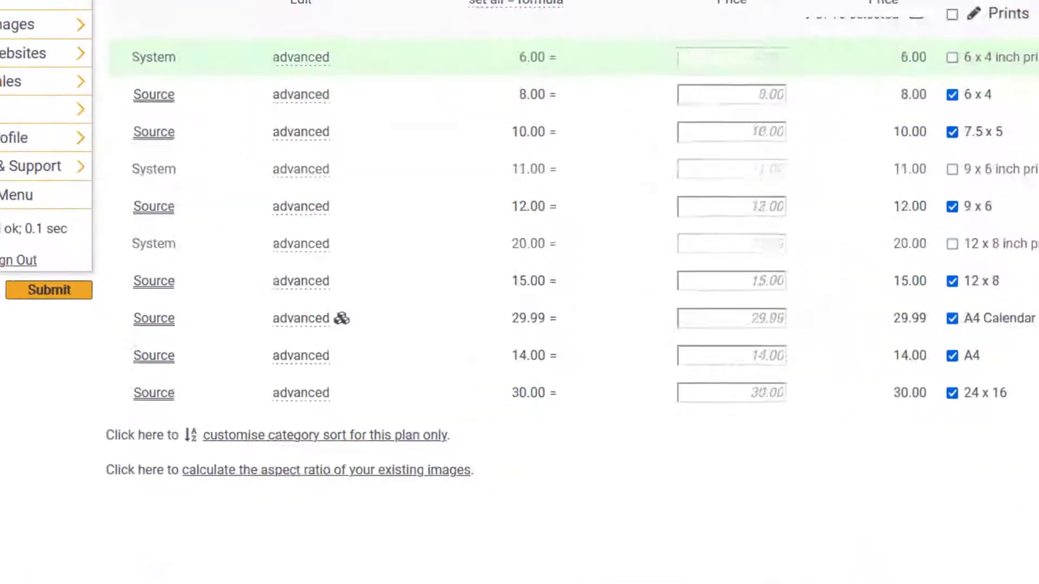
{"action": "scroll", "coordinate": [249, 274], "scroll_direction": "up", "scroll_amount": 1}
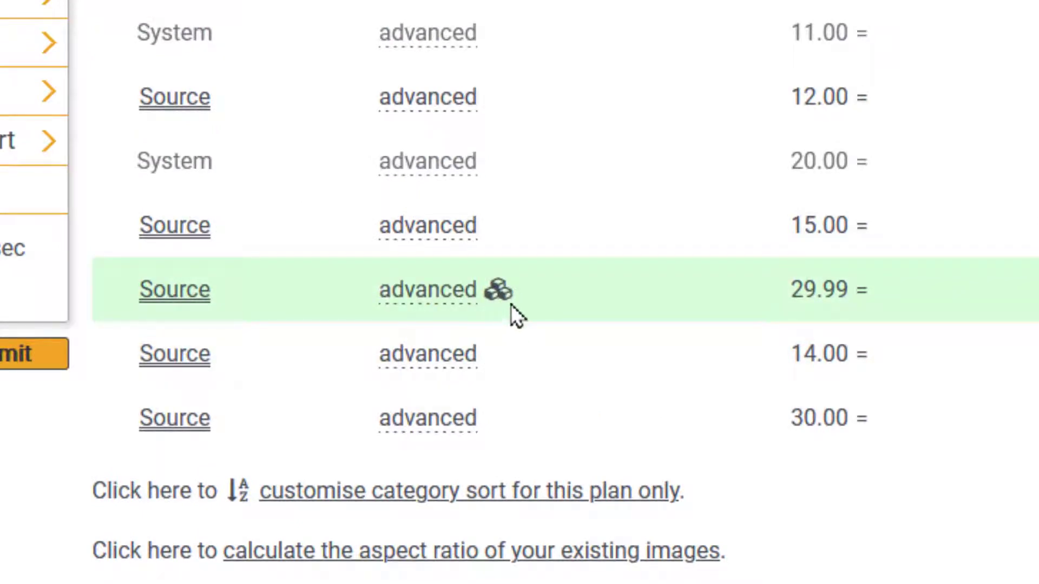
{"action": "mouse_move", "coordinate": [511, 290]}
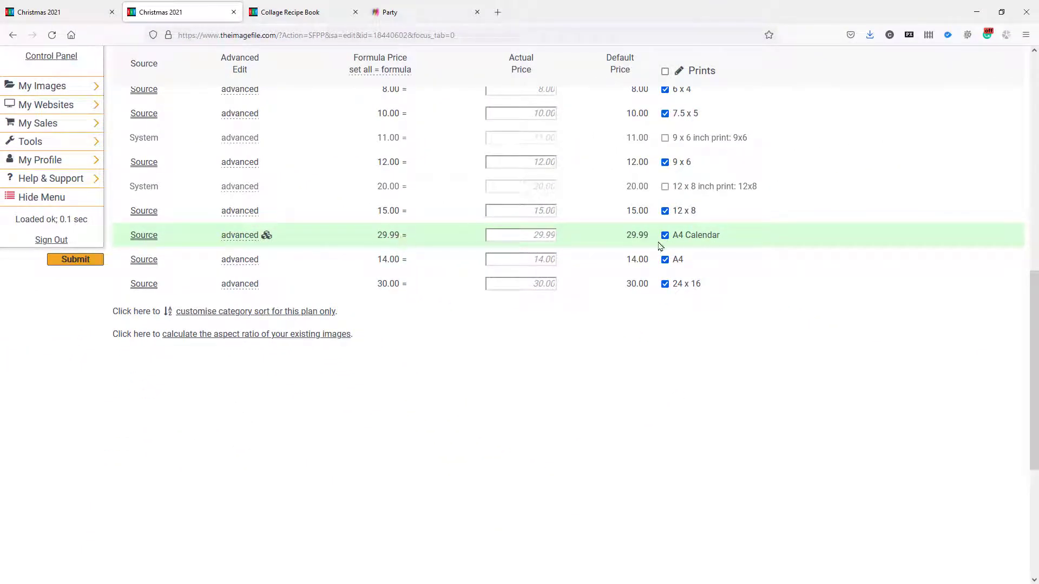
{"action": "scroll", "coordinate": [804, 431], "scroll_direction": "up", "scroll_amount": 2}
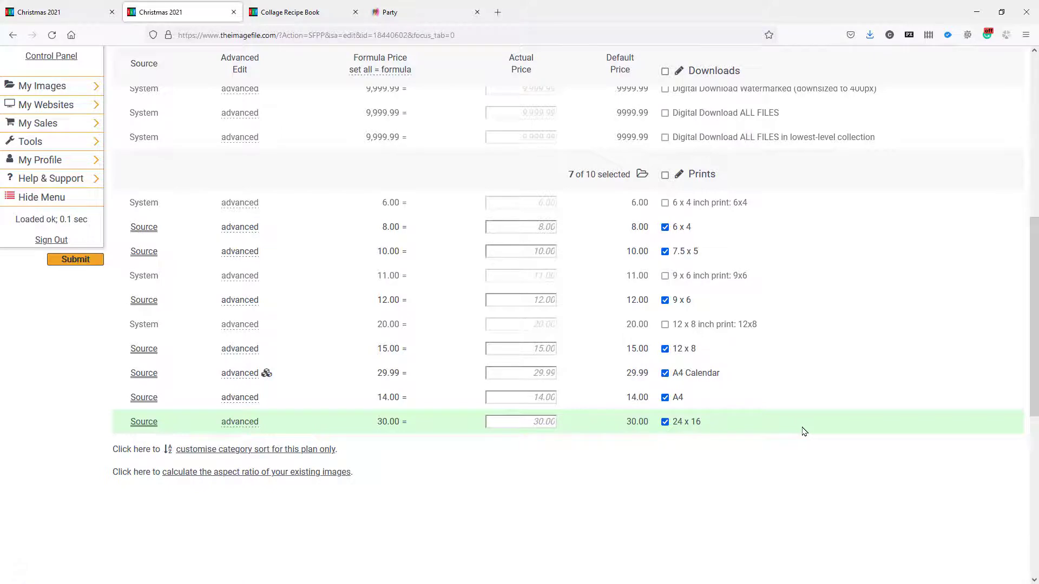
{"action": "scroll", "coordinate": [805, 431], "scroll_direction": "up", "scroll_amount": 1}
{"action": "scroll", "coordinate": [805, 431], "scroll_direction": "up", "scroll_amount": 6}
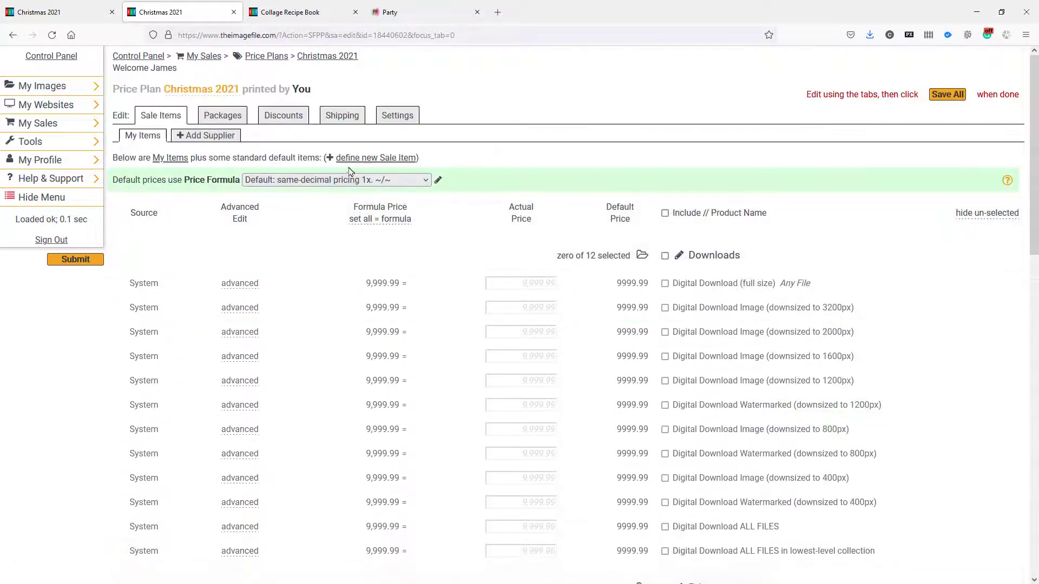
View the price plan's options for adding a supplier or collage product, and browse the Collage Recipe Book for calendar recipes.
{"action": "left_click", "coordinate": [225, 136]}
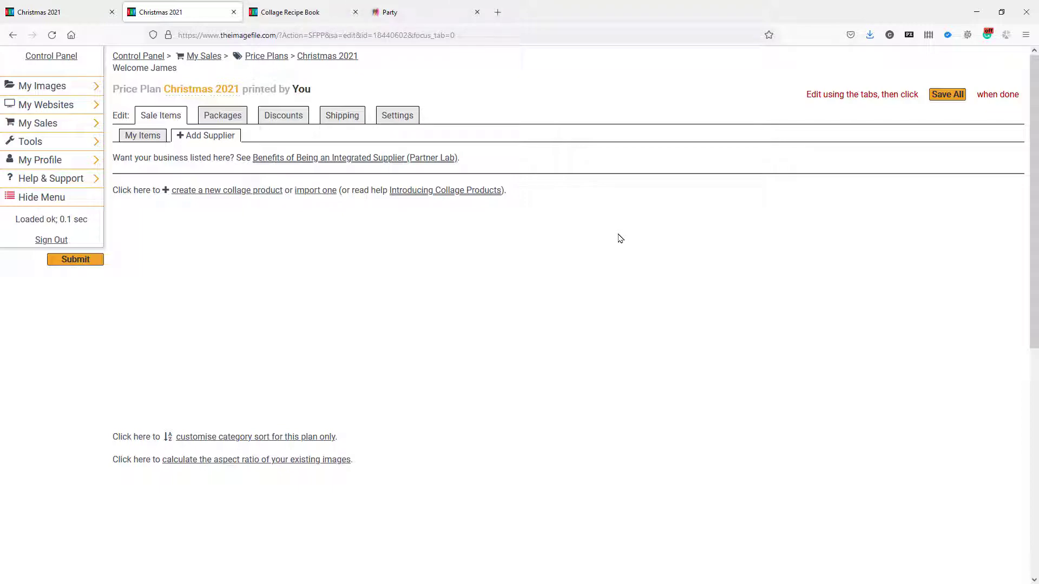
{"action": "left_click", "coordinate": [308, 21]}
{"action": "scroll", "coordinate": [834, 223], "scroll_direction": "down", "scroll_amount": 10}
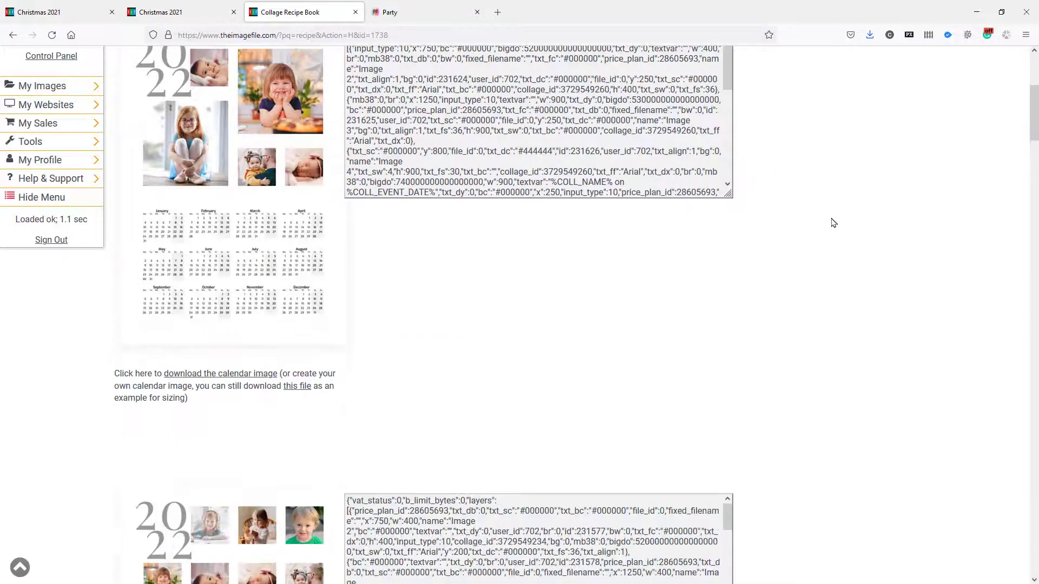
{"action": "scroll", "coordinate": [832, 231], "scroll_direction": "down", "scroll_amount": 12}
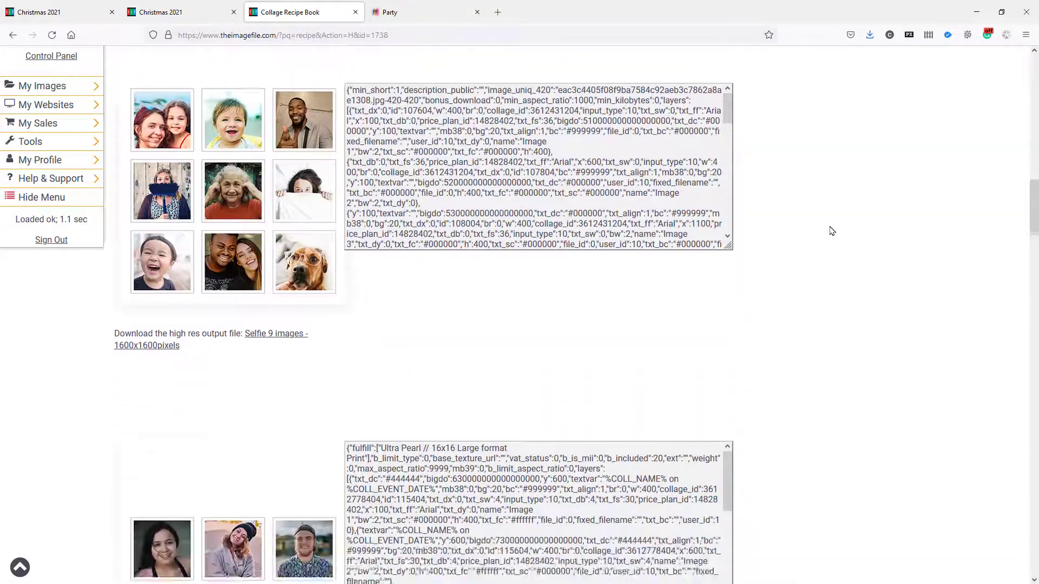
{"action": "scroll", "coordinate": [832, 231], "scroll_direction": "down", "scroll_amount": 7}
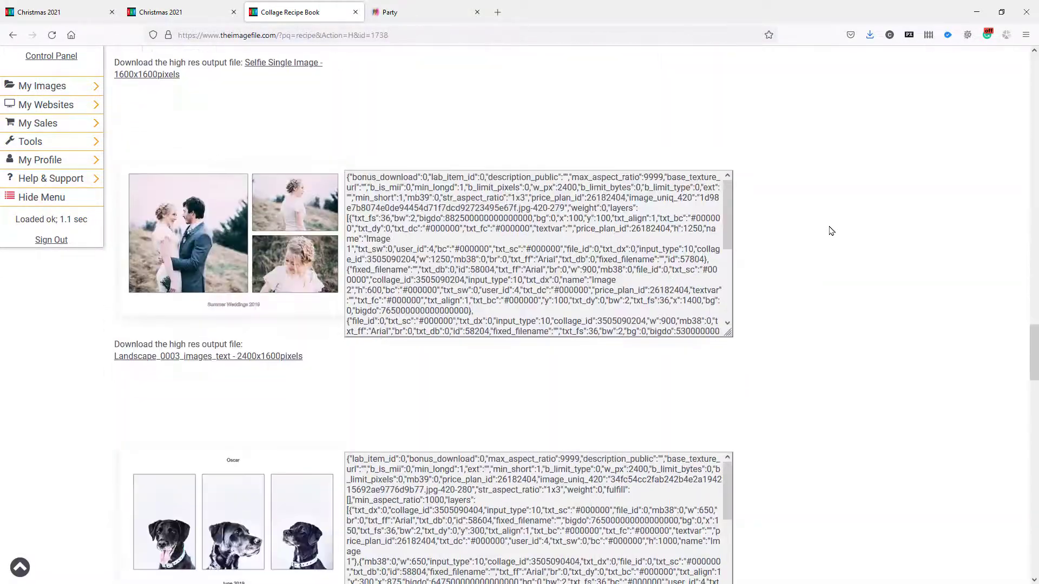
{"action": "scroll", "coordinate": [831, 232], "scroll_direction": "up", "scroll_amount": 20}
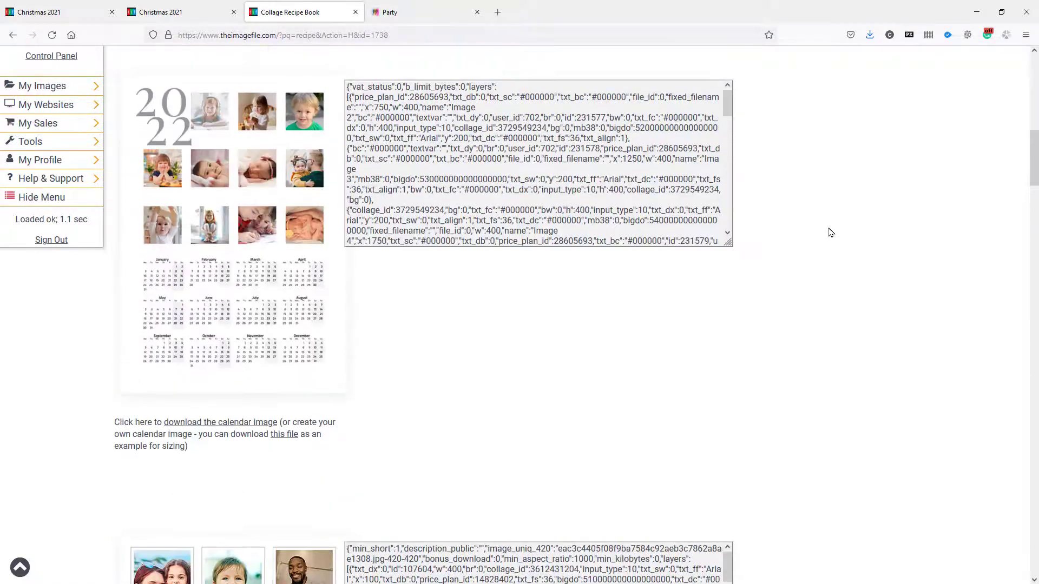
{"action": "scroll", "coordinate": [830, 232], "scroll_direction": "up", "scroll_amount": 10}
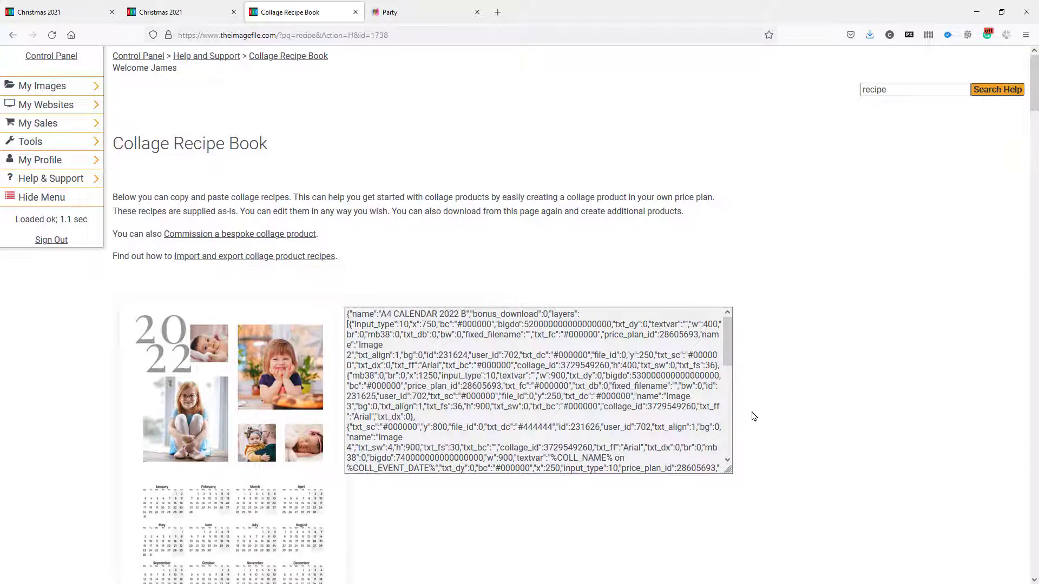
{"action": "scroll", "coordinate": [754, 416], "scroll_direction": "down", "scroll_amount": 3}
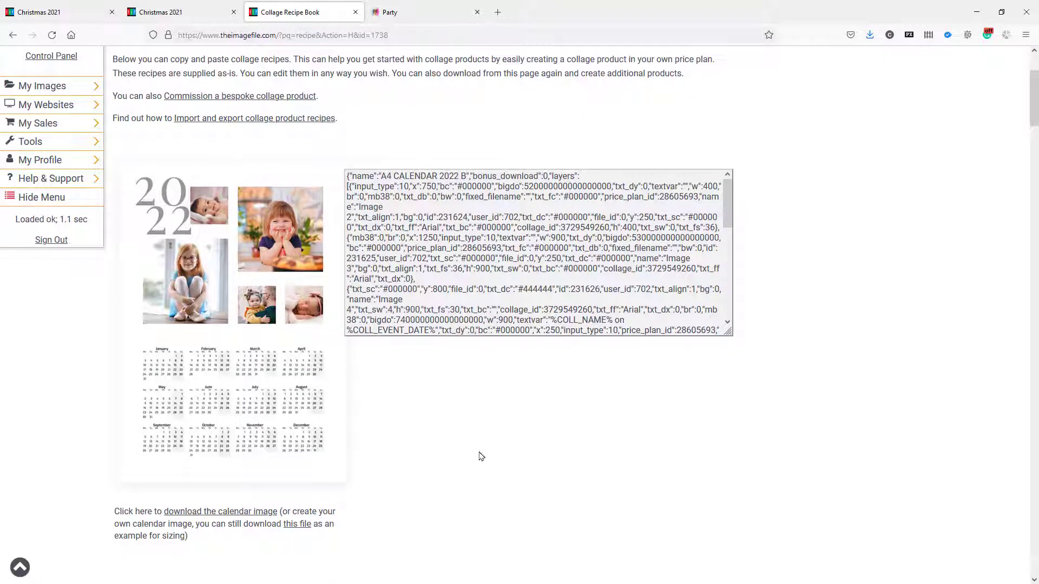
{"action": "scroll", "coordinate": [782, 469], "scroll_direction": "down", "scroll_amount": 9}
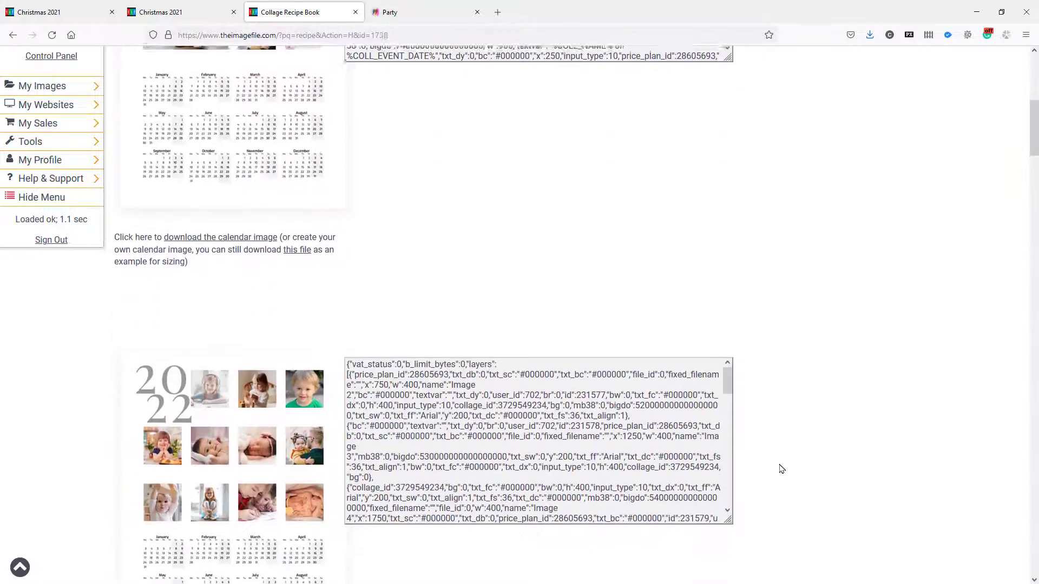
Compare the calendar recipes in the Collage Recipe Book and copy the full code of the A4 CALENDAR 2022 B recipe.
{"action": "scroll", "coordinate": [884, 435], "scroll_direction": "up", "scroll_amount": 7}
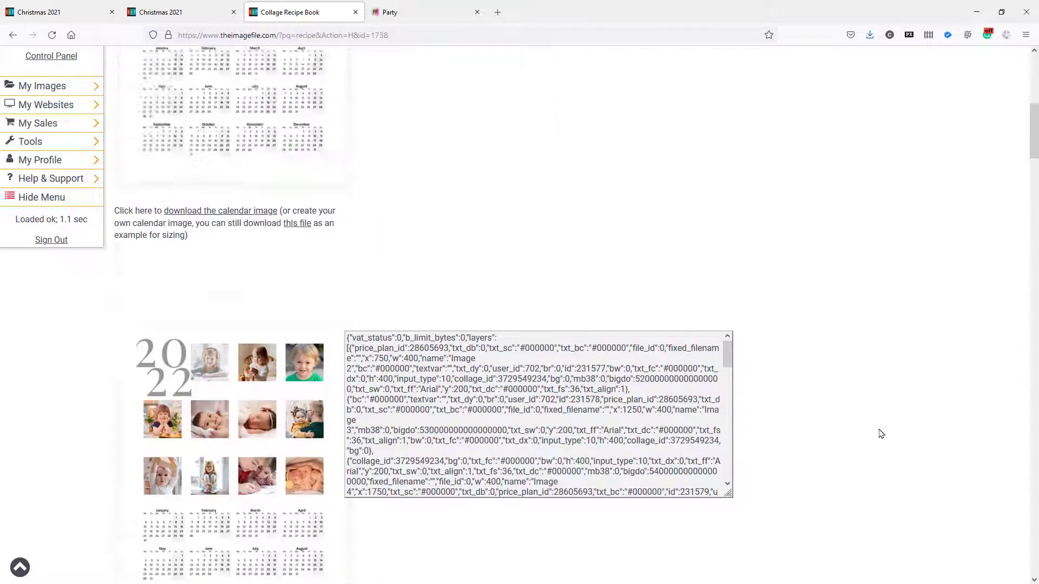
{"action": "scroll", "coordinate": [882, 434], "scroll_direction": "down", "scroll_amount": 7}
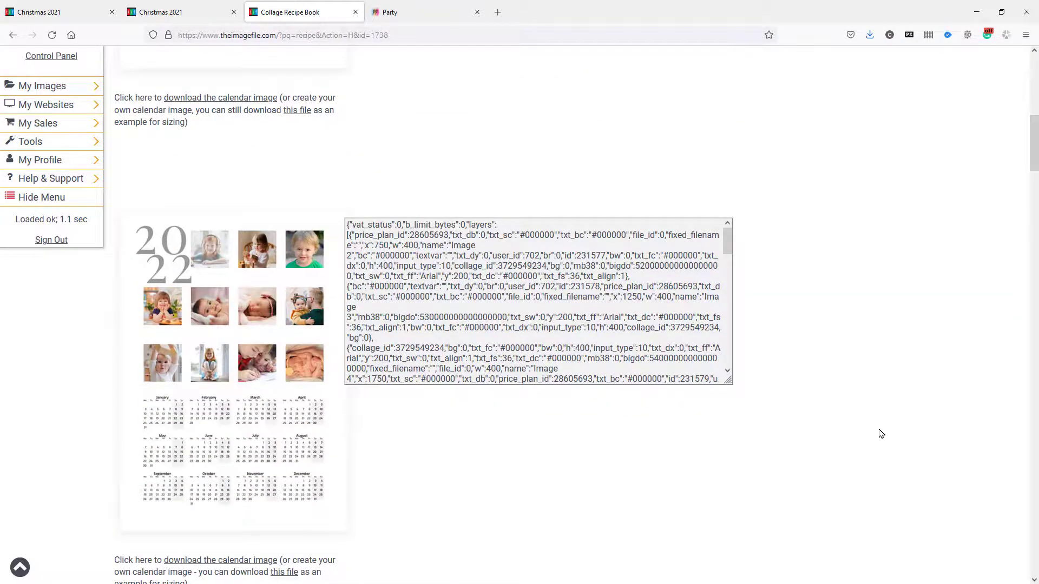
{"action": "scroll", "coordinate": [881, 434], "scroll_direction": "up", "scroll_amount": 9}
{"action": "scroll", "coordinate": [880, 433], "scroll_direction": "down", "scroll_amount": 9}
{"action": "scroll", "coordinate": [881, 433], "scroll_direction": "down", "scroll_amount": 9}
{"action": "scroll", "coordinate": [881, 433], "scroll_direction": "up", "scroll_amount": 18}
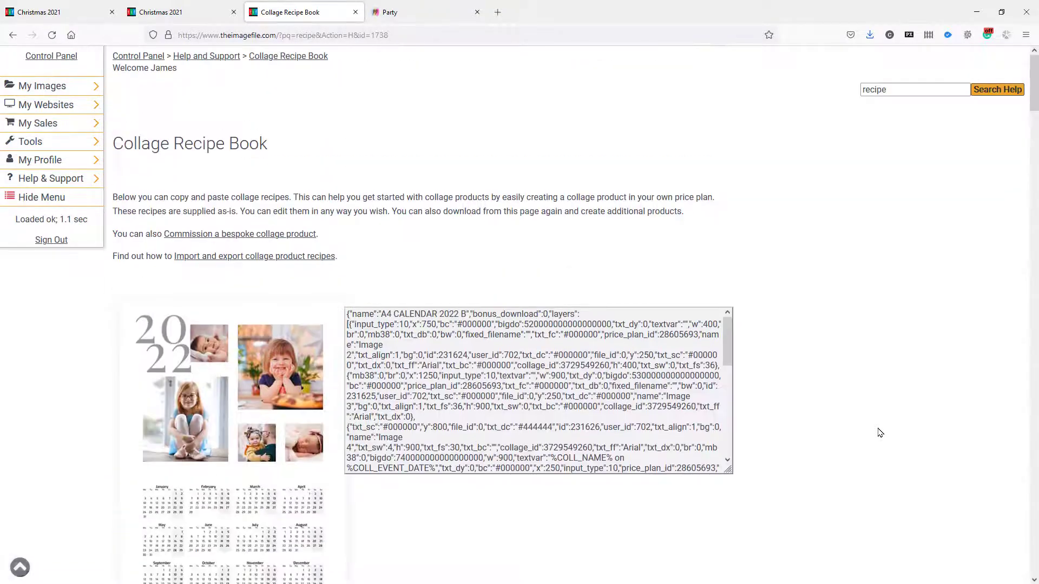
{"action": "left_click", "coordinate": [469, 379]}
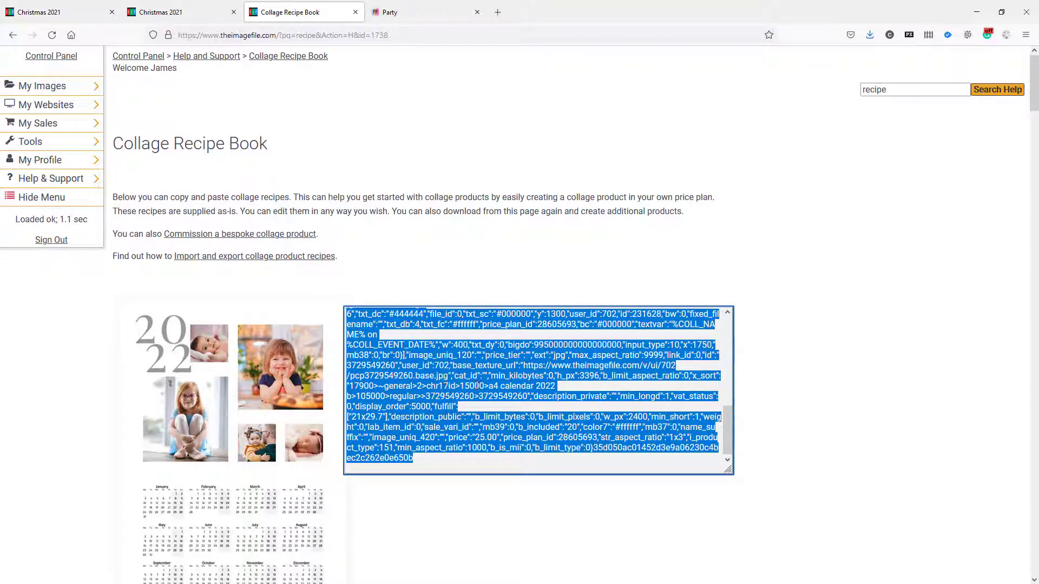
{"action": "right_click", "coordinate": [477, 385]}
{"action": "left_click", "coordinate": [800, 395]}
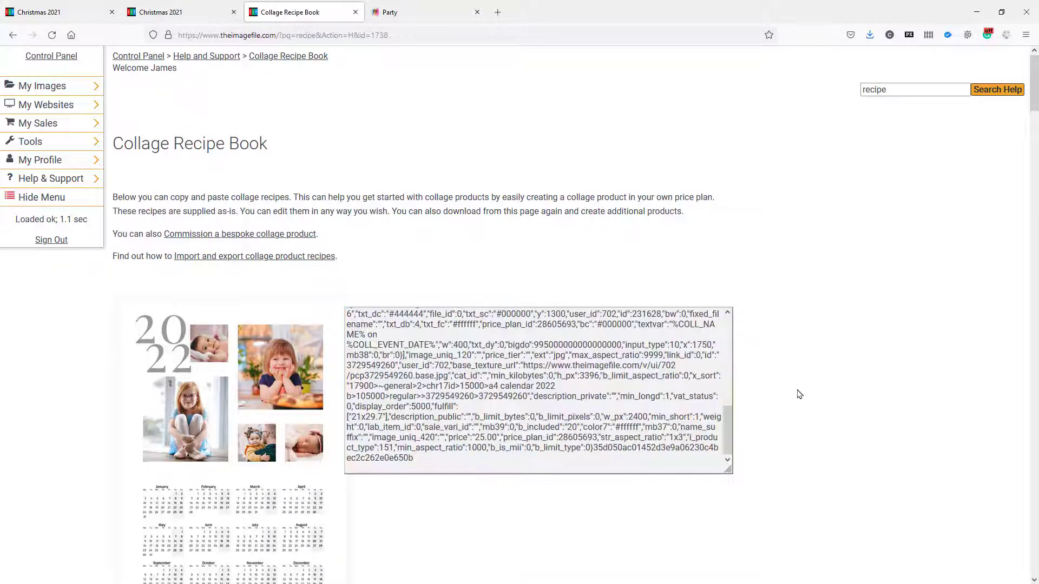
Import the copied A4 CALENDAR 2022 B recipe as a collage product in the Christmas 2021 price plan.
{"action": "left_click", "coordinate": [162, 15]}
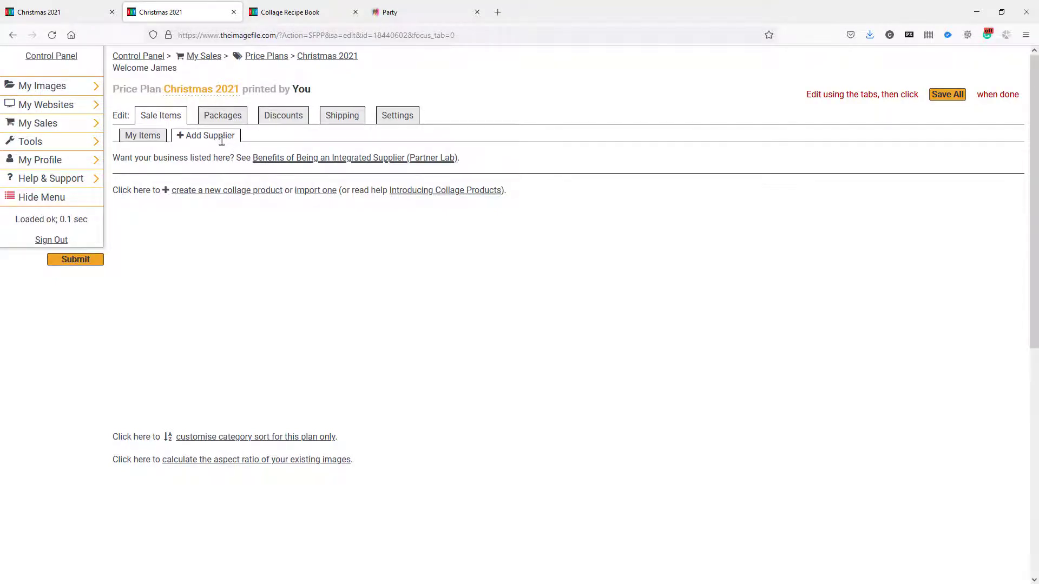
{"action": "left_click", "coordinate": [315, 191]}
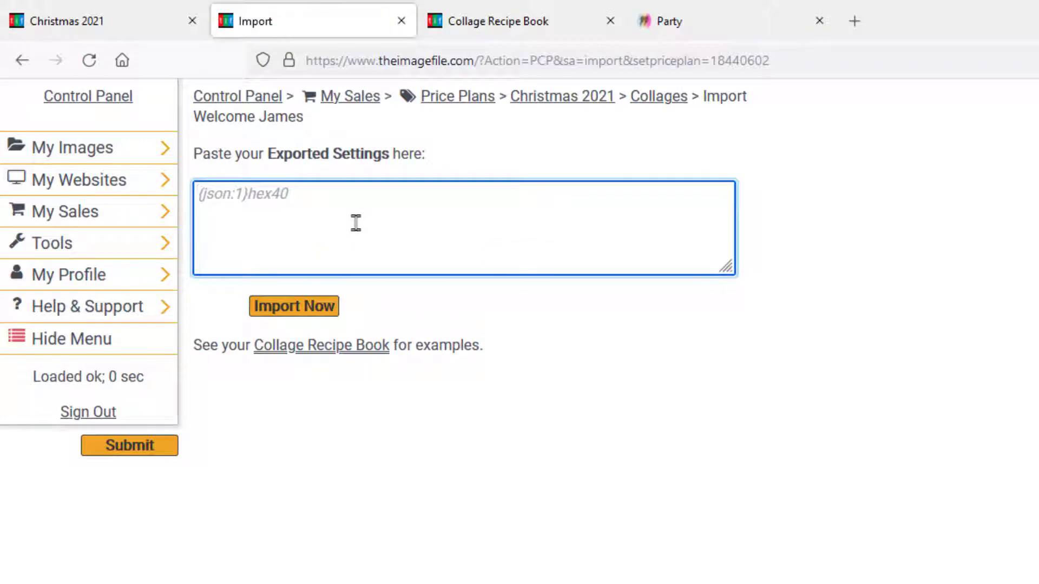
{"action": "key", "text": "ctrl+v"}
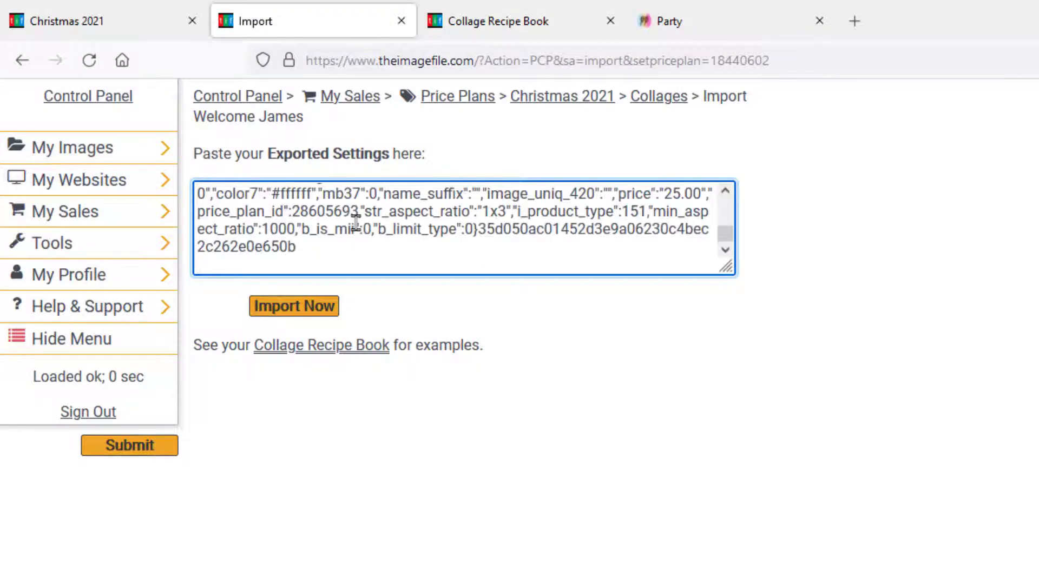
{"action": "left_click", "coordinate": [296, 310]}
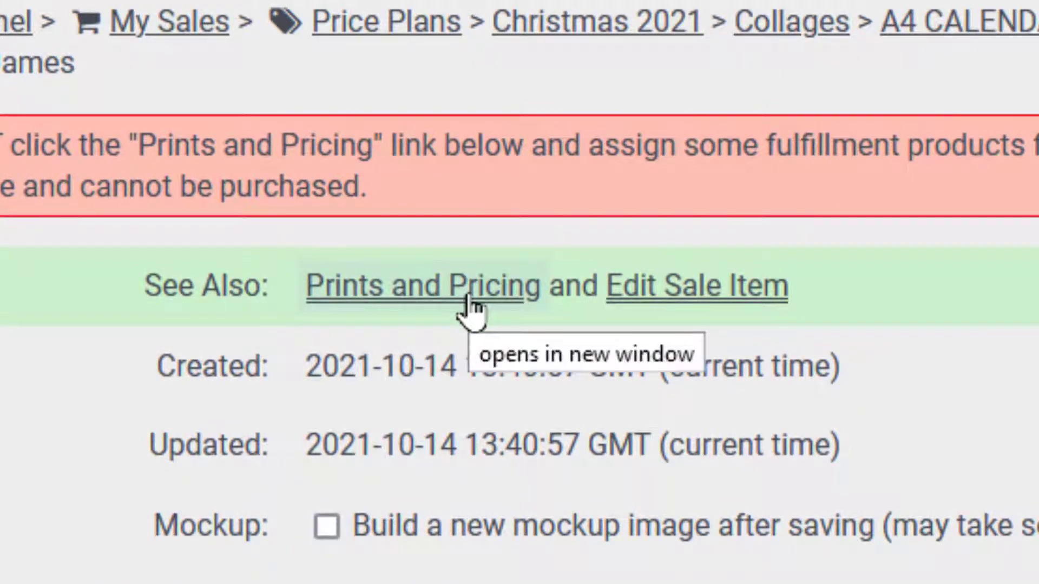
Assign the £29.99 A4 Calendar print to the imported collage in its Prints and Pricing settings and save.
{"action": "left_click", "coordinate": [469, 303]}
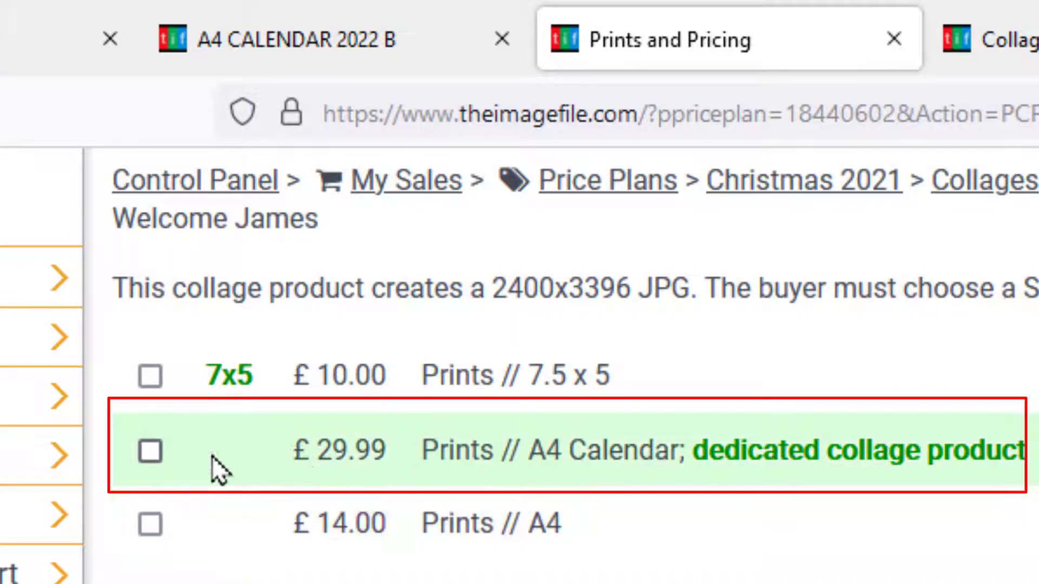
{"action": "left_click", "coordinate": [150, 452]}
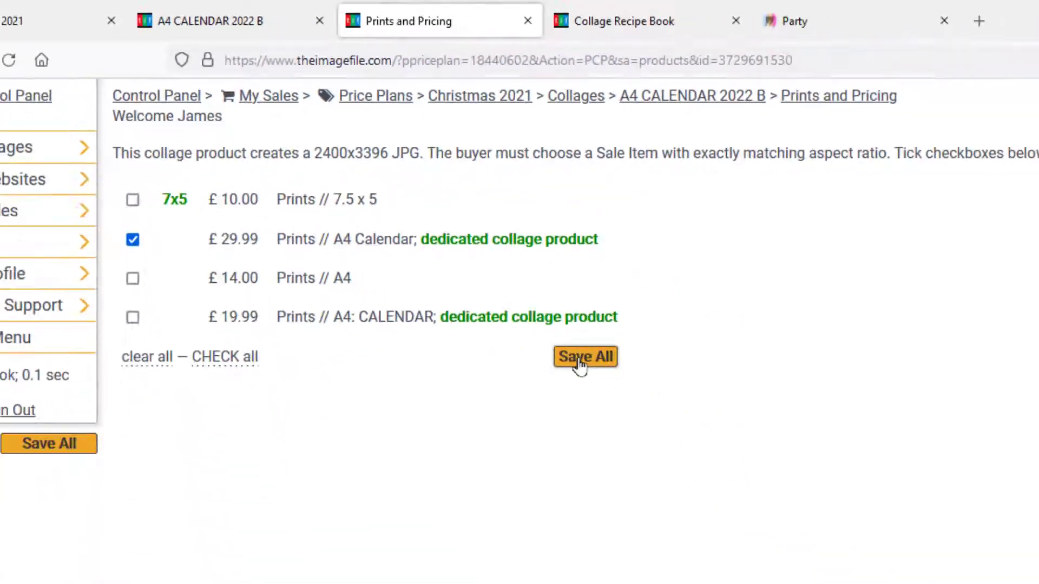
{"action": "left_click", "coordinate": [580, 362]}
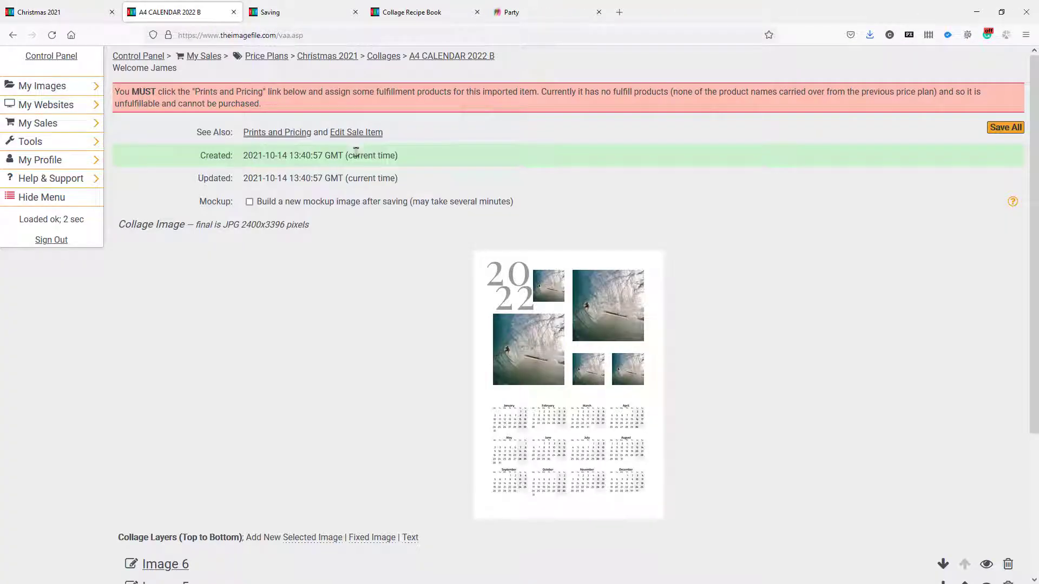
Set CALENDAR_BACKGROUND.jpg as the base texture image of the A4 CALENDAR 2022 B collage and save it.
{"action": "scroll", "coordinate": [358, 259], "scroll_direction": "down", "scroll_amount": 3}
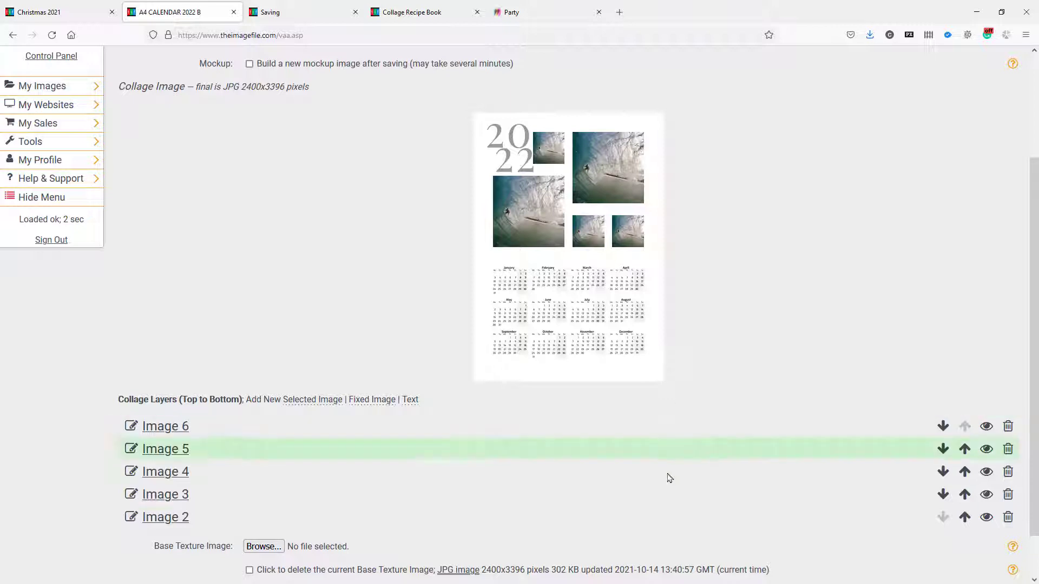
{"action": "left_click", "coordinate": [263, 547]}
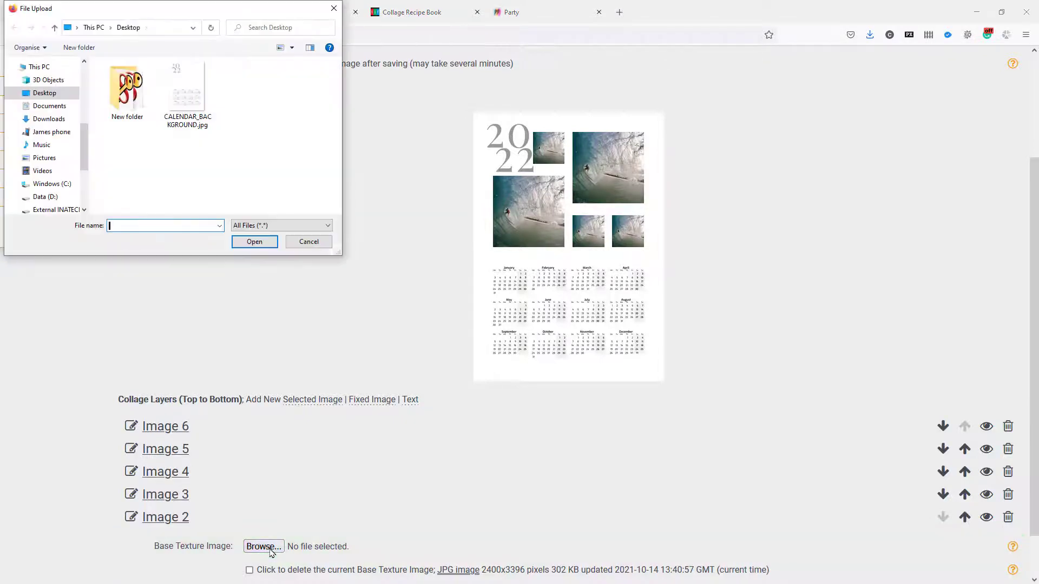
{"action": "double_click", "coordinate": [188, 92]}
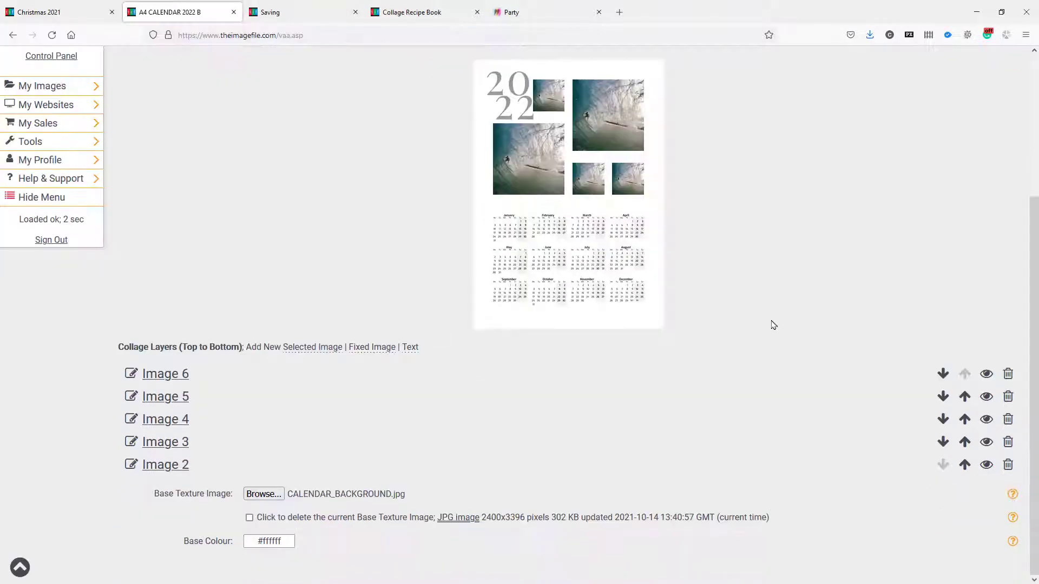
{"action": "scroll", "coordinate": [774, 324], "scroll_direction": "up", "scroll_amount": 3}
{"action": "scroll", "coordinate": [774, 325], "scroll_direction": "up", "scroll_amount": 1}
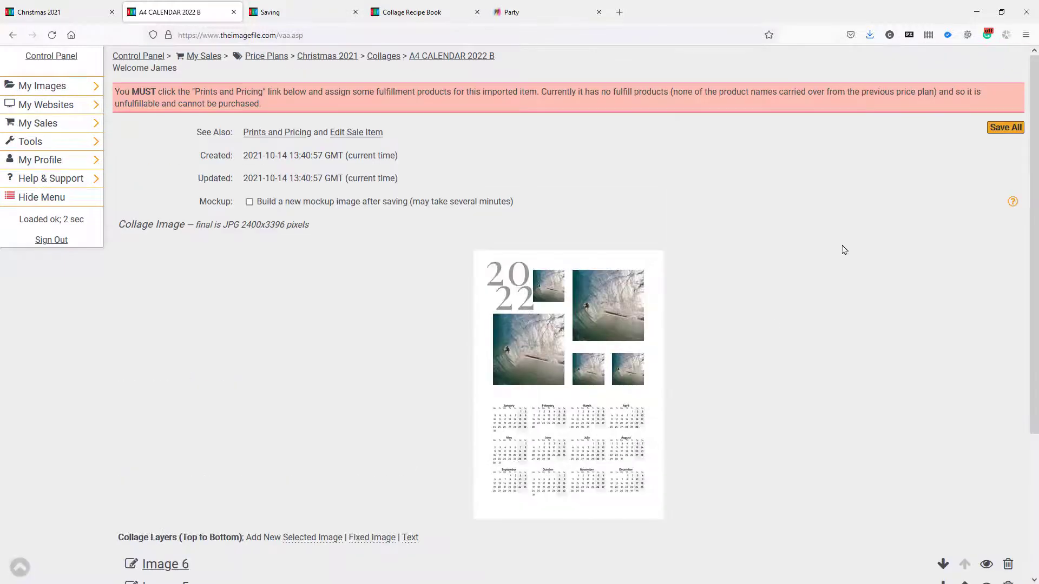
{"action": "left_click", "coordinate": [1012, 129]}
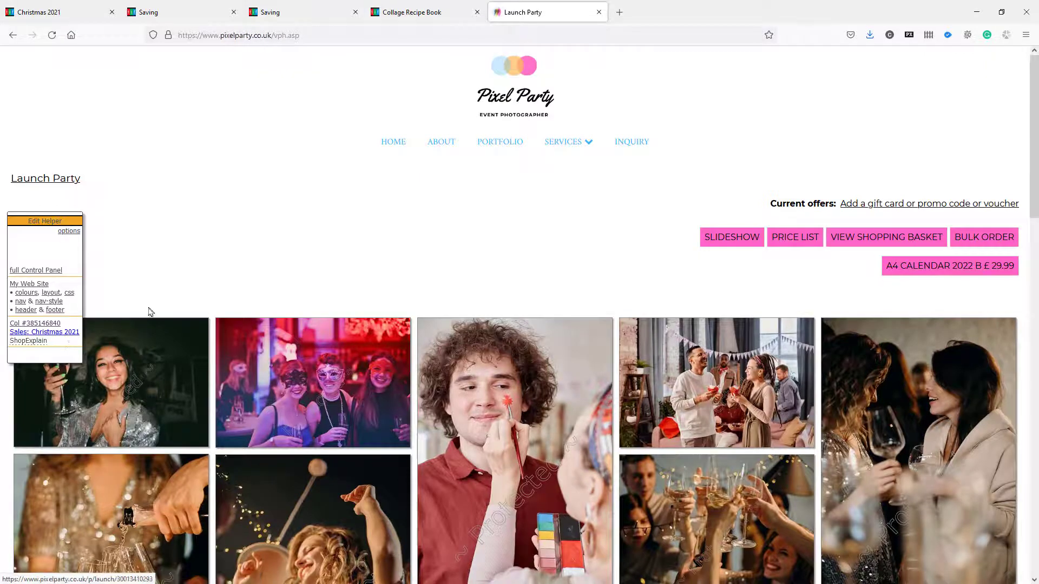
Browse the Launch Party gallery on the Pixel Party website and open photo PP 0016 with the gold 2021 balloons.
{"action": "scroll", "coordinate": [401, 258], "scroll_direction": "down", "scroll_amount": 3}
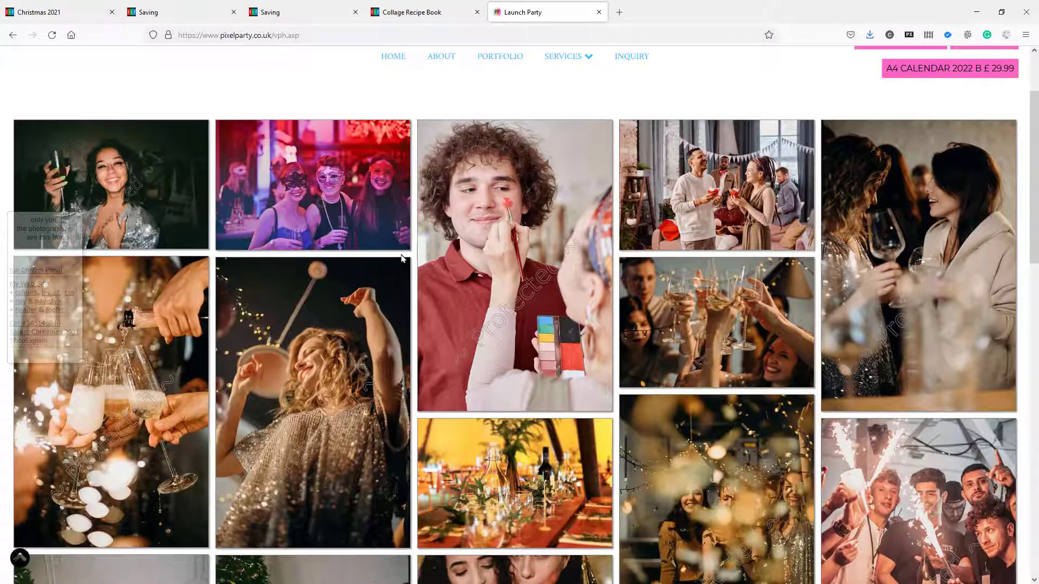
{"action": "scroll", "coordinate": [401, 258], "scroll_direction": "up", "scroll_amount": 3}
{"action": "scroll", "coordinate": [401, 258], "scroll_direction": "down", "scroll_amount": 3}
{"action": "scroll", "coordinate": [401, 258], "scroll_direction": "down", "scroll_amount": 10}
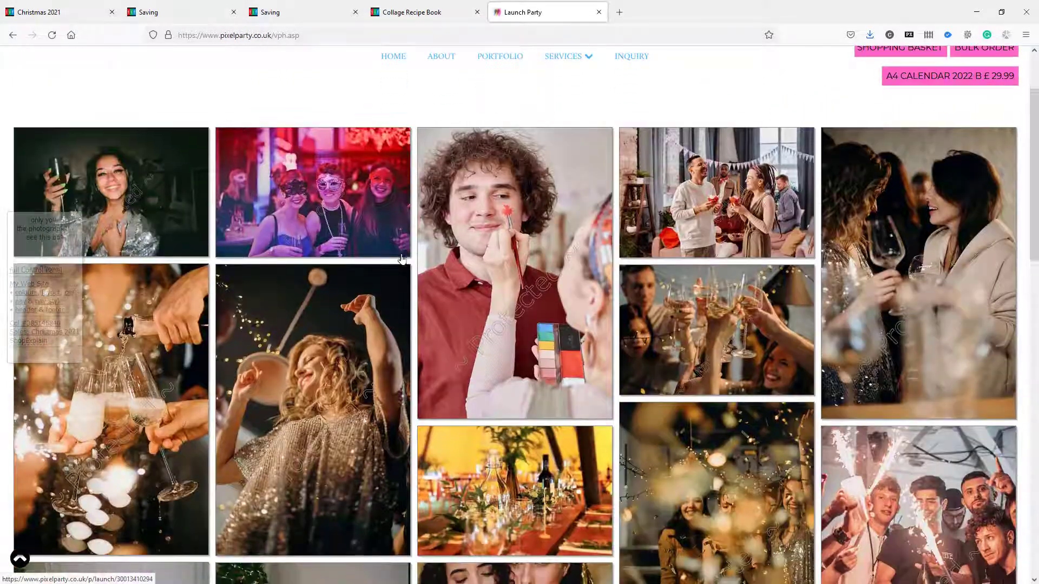
{"action": "scroll", "coordinate": [401, 260], "scroll_direction": "up", "scroll_amount": 3}
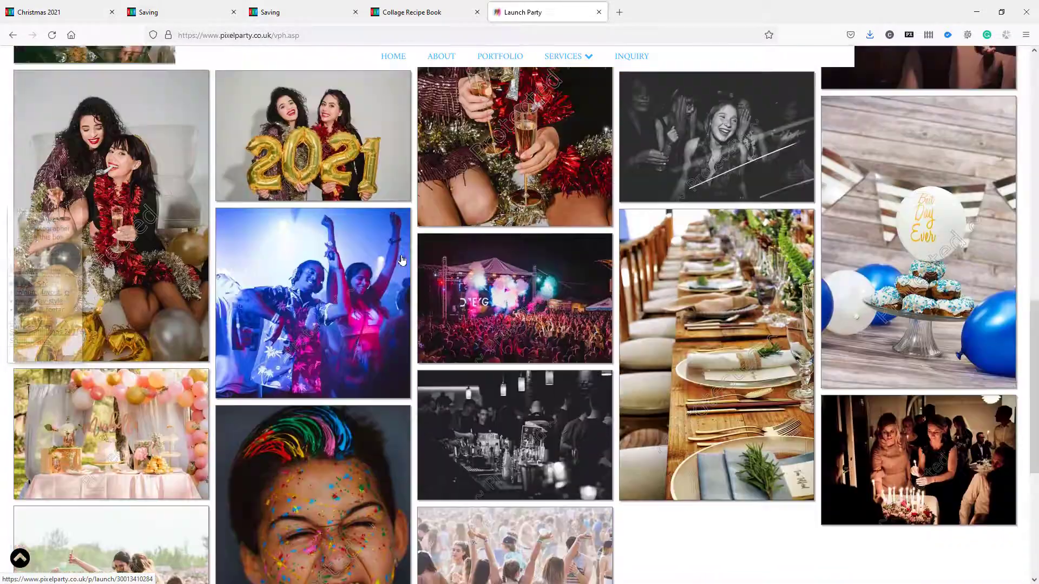
{"action": "left_click", "coordinate": [401, 261]}
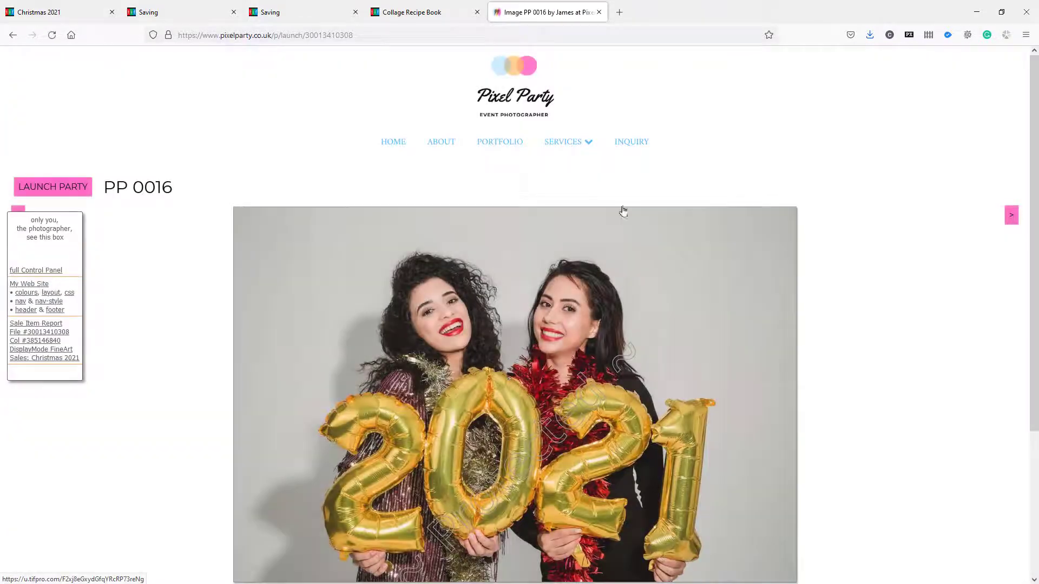
Buy photo PP 0016 as the A4 CALENDAR 2022 B product and accept its default crop.
{"action": "left_click", "coordinate": [796, 222]}
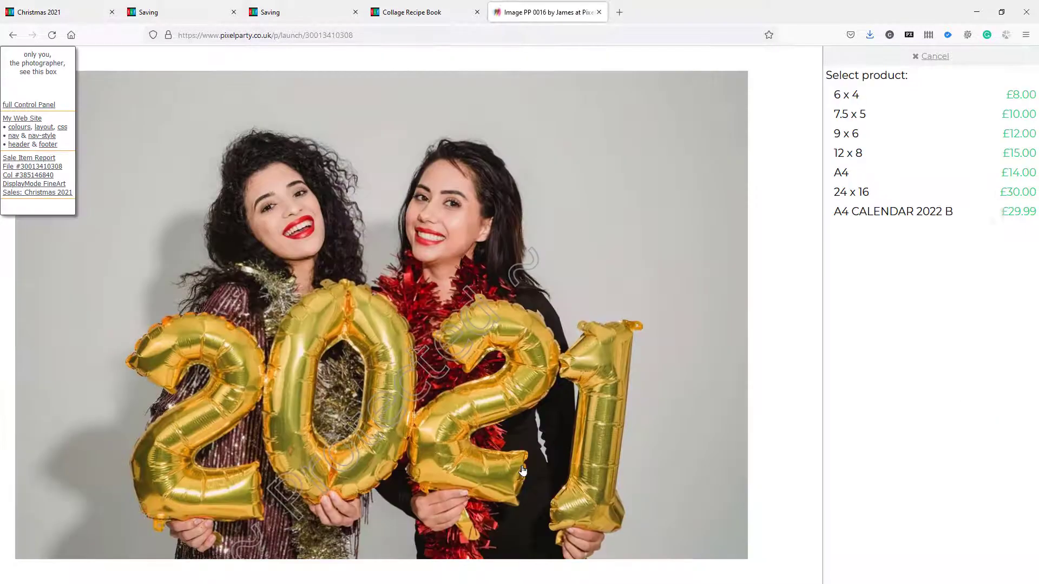
{"action": "left_click", "coordinate": [890, 215]}
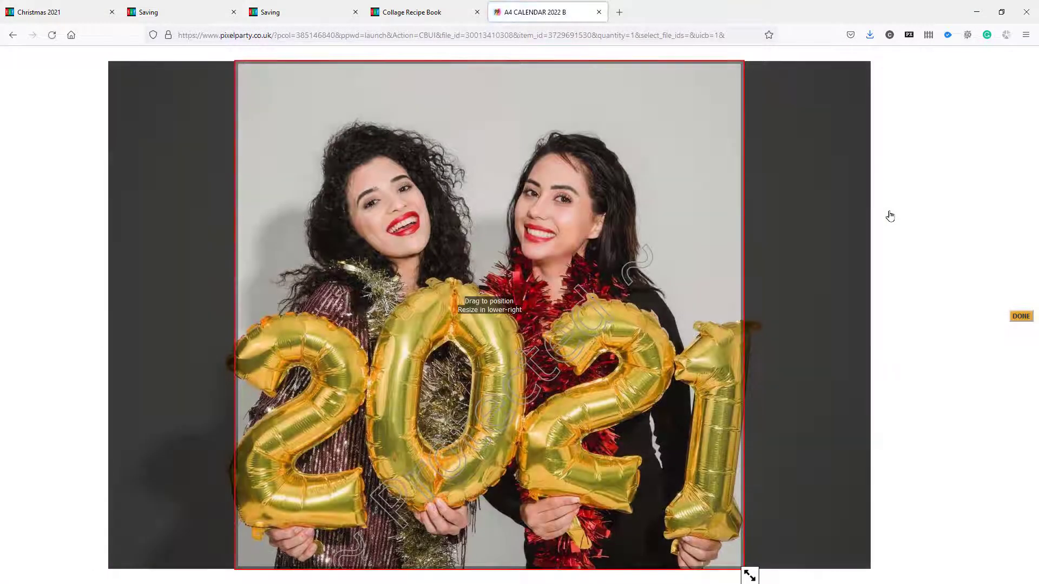
{"action": "left_click", "coordinate": [1022, 317]}
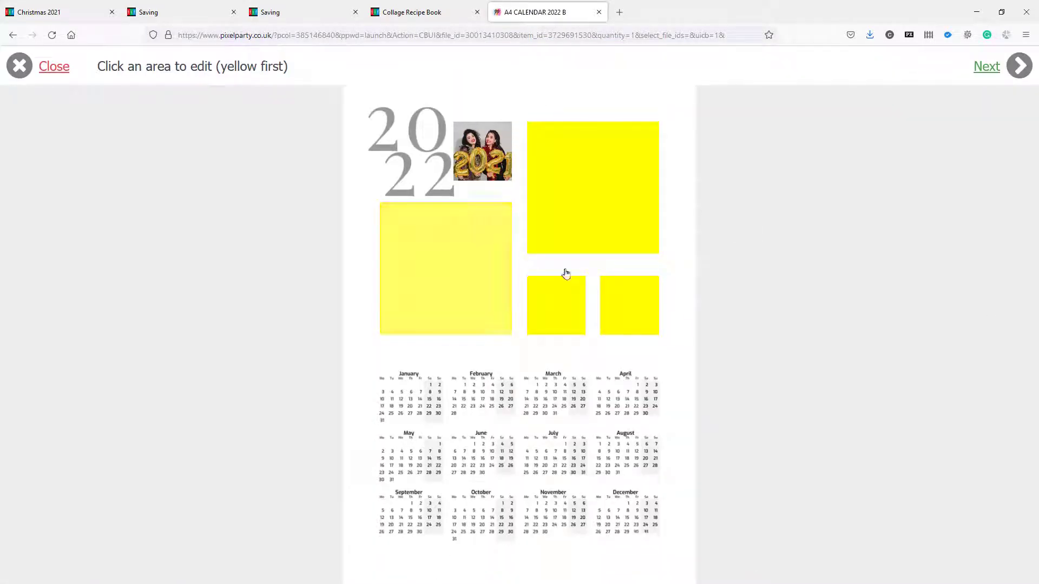
Fill the calendar's Image 3 area with photo PP 0003, moving the crop up to include the man's hair.
{"action": "left_click", "coordinate": [588, 211]}
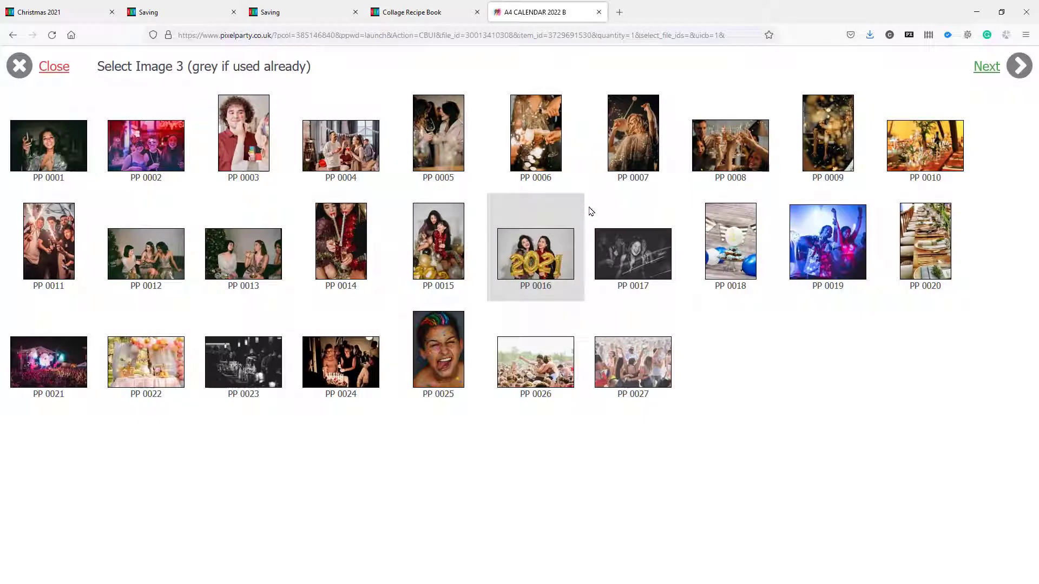
{"action": "left_click", "coordinate": [244, 143]}
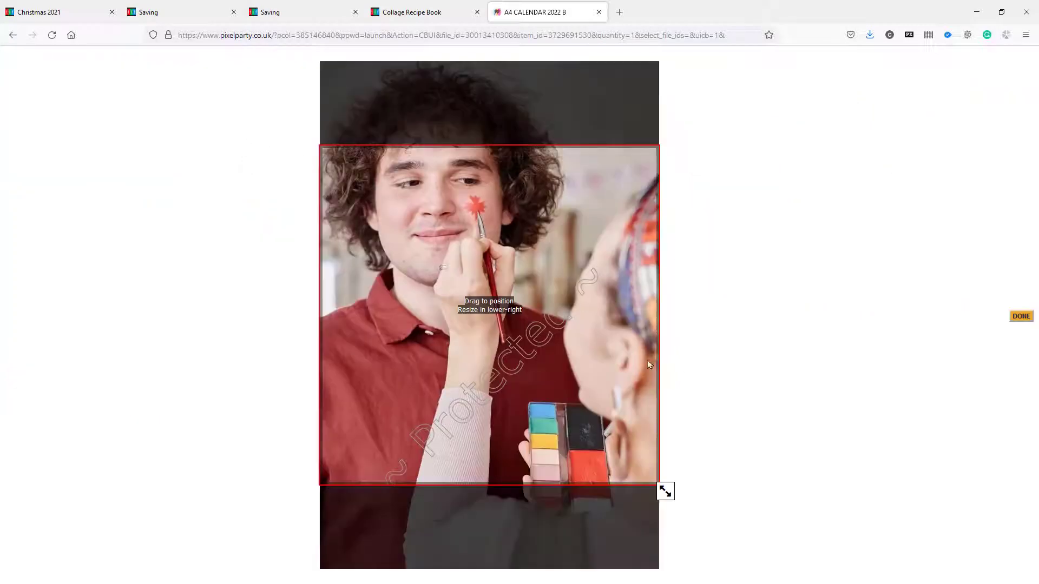
{"action": "left_click_drag", "start_coordinate": [604, 363], "coordinate": [599, 312]}
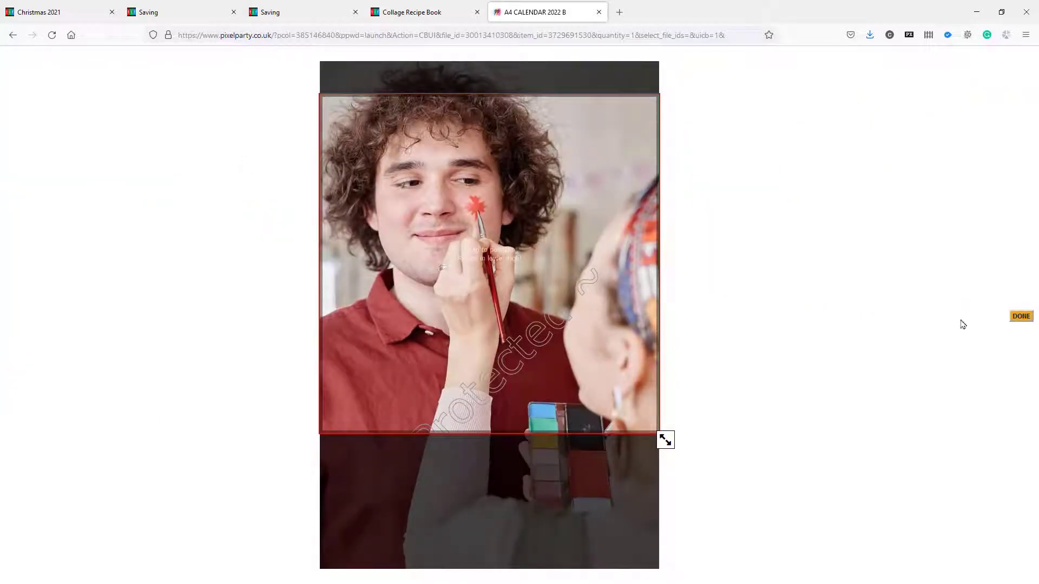
{"action": "left_click", "coordinate": [1020, 317]}
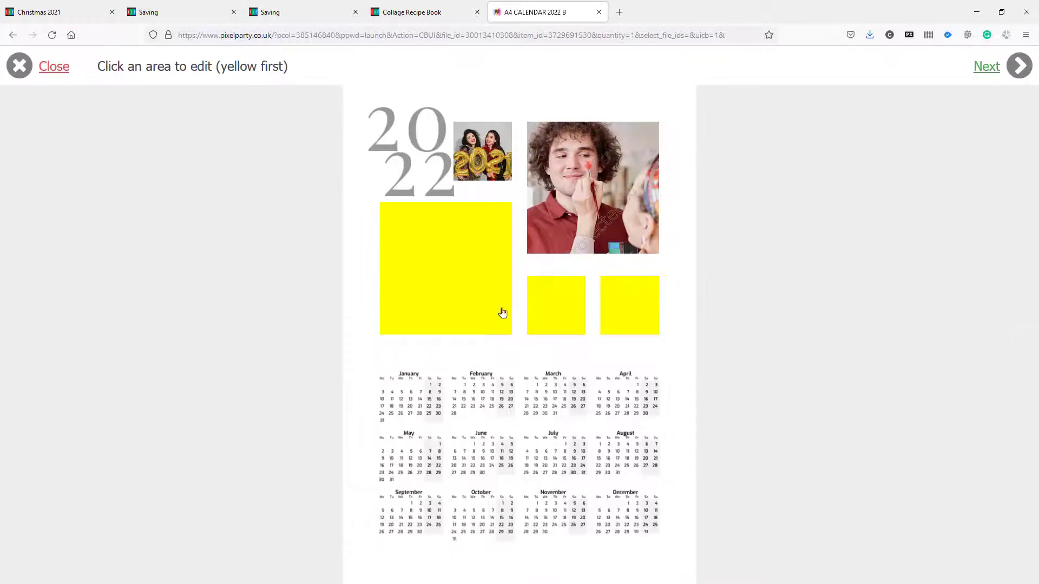
Fill the calendar's Image 4 area with photo PP 0025 using the default crop.
{"action": "left_click", "coordinate": [464, 302]}
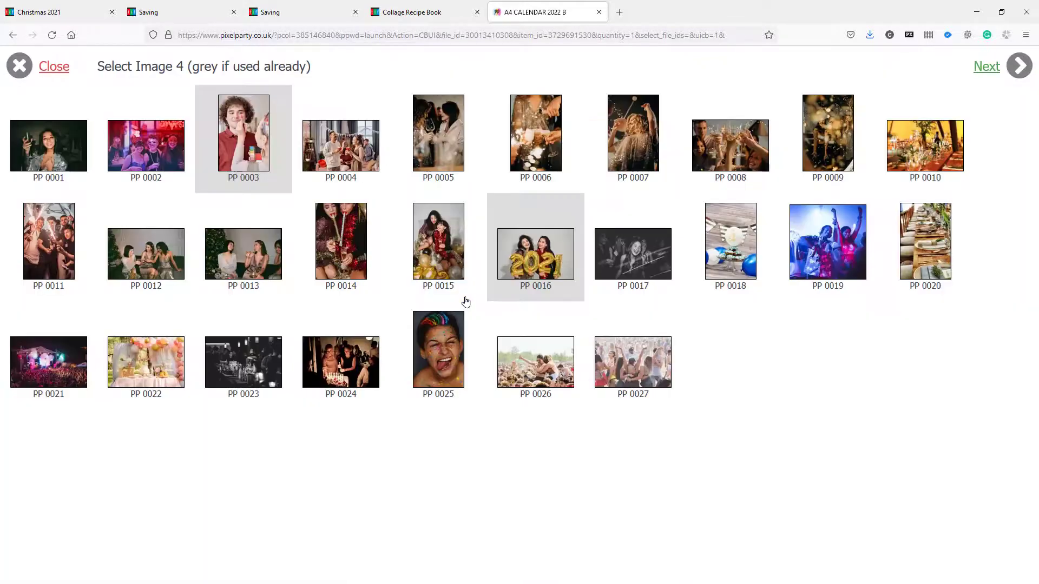
{"action": "left_click", "coordinate": [441, 358]}
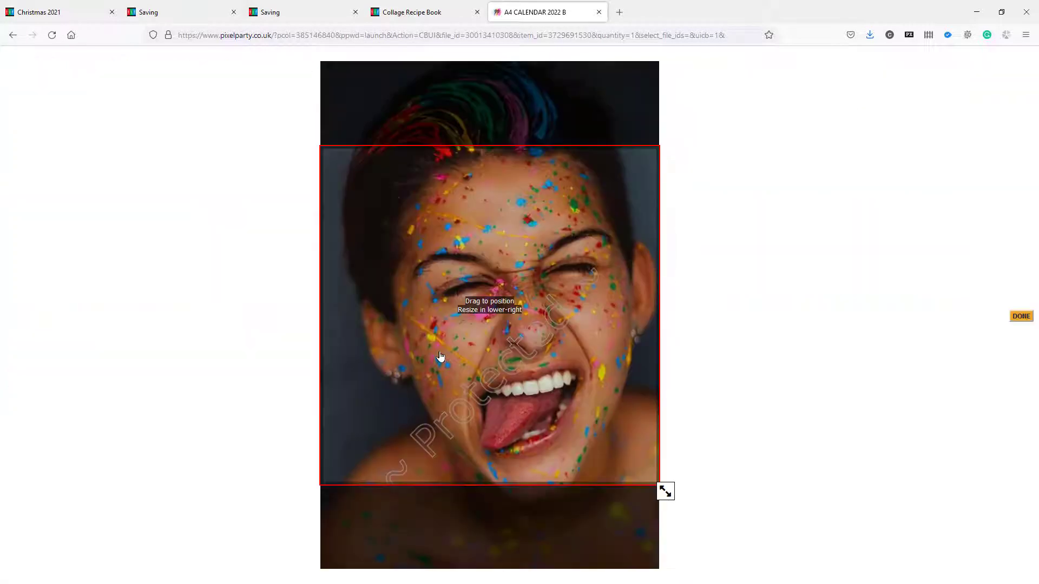
{"action": "left_click", "coordinate": [1020, 318]}
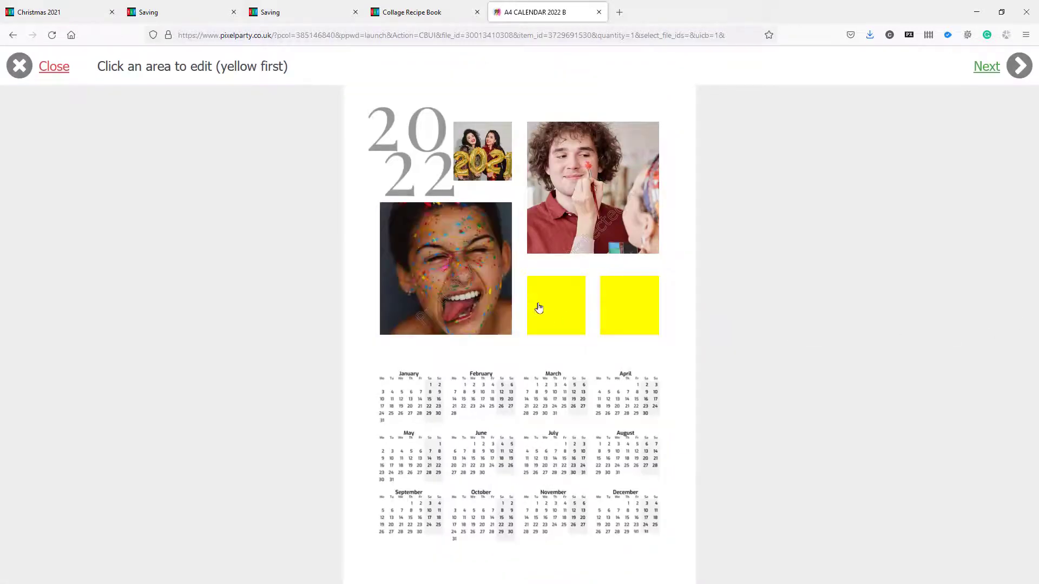
Fill the calendar's Image 5 area with photo PP 0013, shifting the crop slightly right around the two women.
{"action": "left_click", "coordinate": [538, 307]}
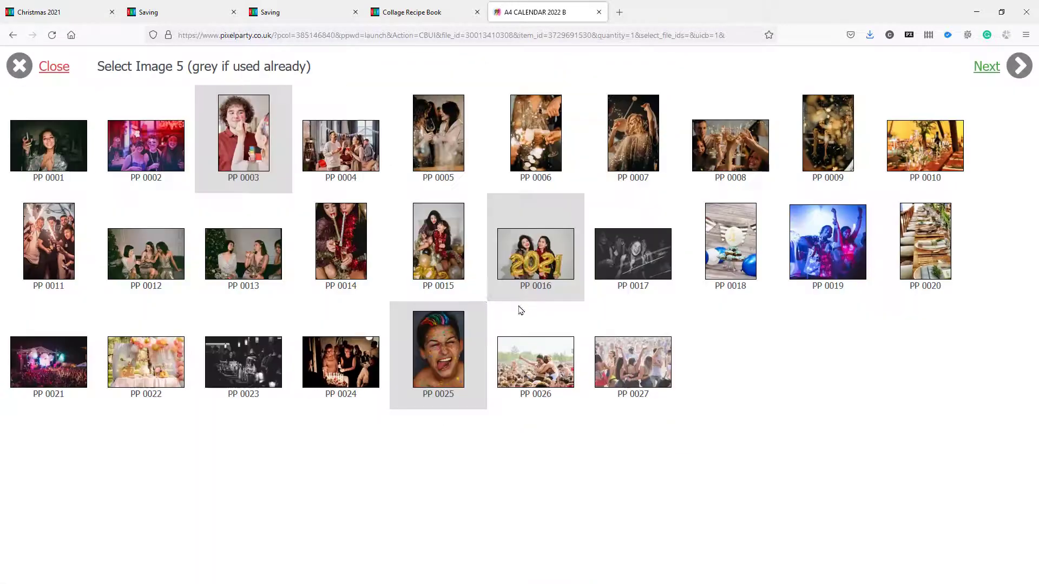
{"action": "left_click", "coordinate": [234, 256]}
{"action": "left_click_drag", "start_coordinate": [618, 406], "coordinate": [629, 406]}
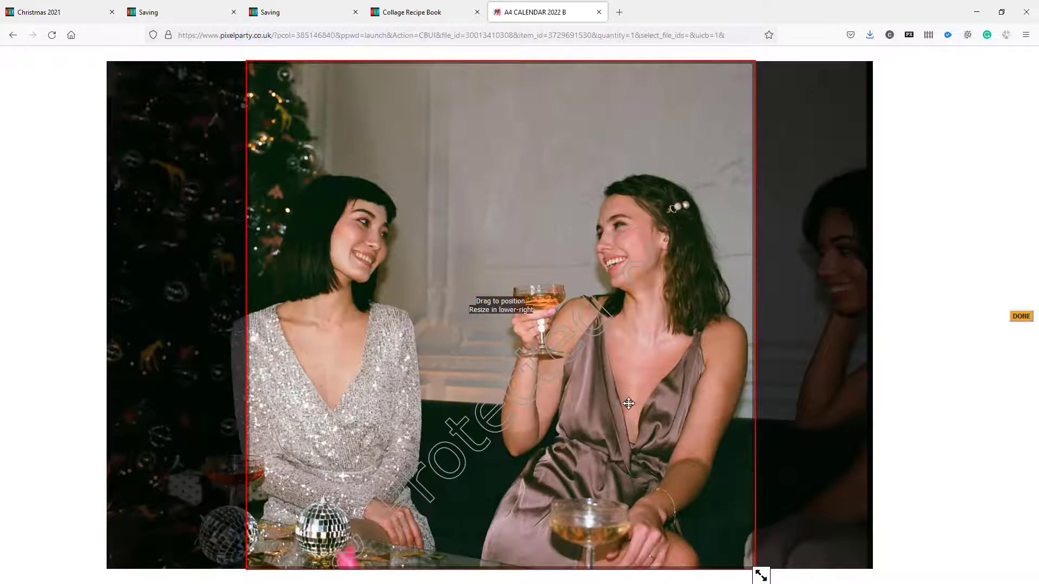
{"action": "left_click", "coordinate": [1022, 317]}
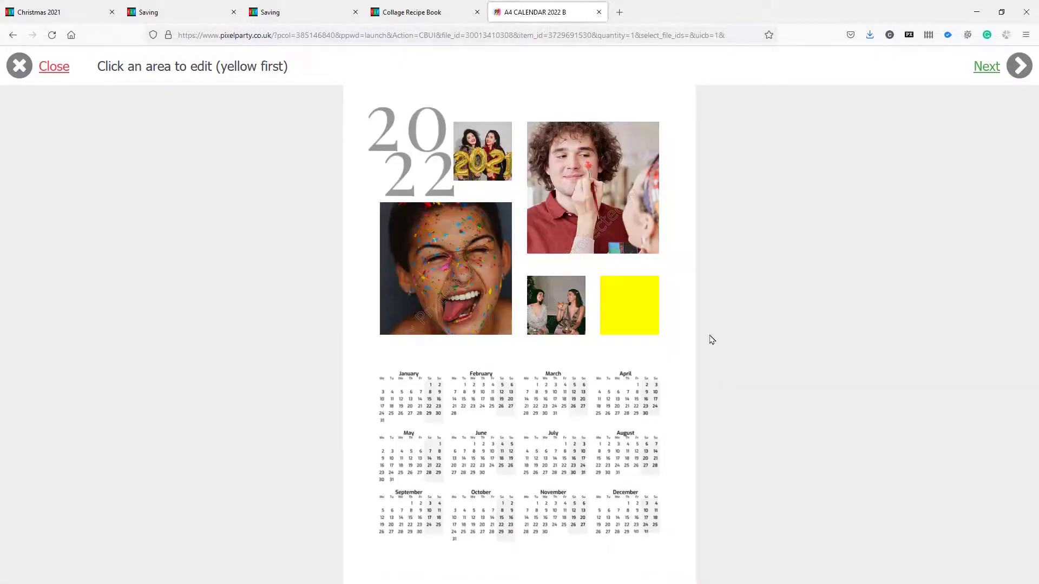
Fill the calendar's Image 6 area with photo PP 0026, shifting the crop right around the embracing women.
{"action": "left_click", "coordinate": [619, 322]}
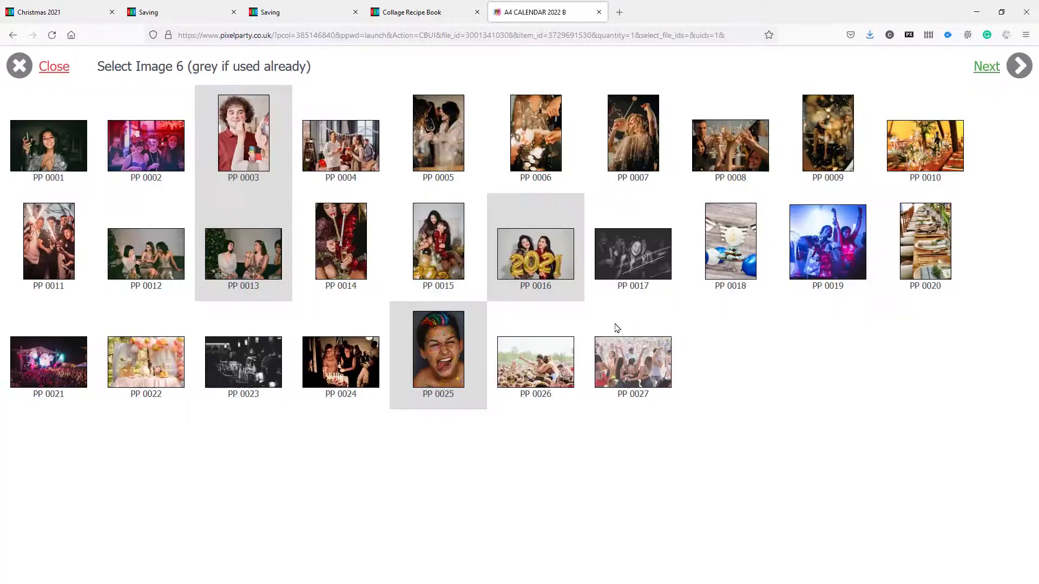
{"action": "left_click", "coordinate": [556, 363]}
{"action": "left_click_drag", "start_coordinate": [633, 395], "coordinate": [683, 390]}
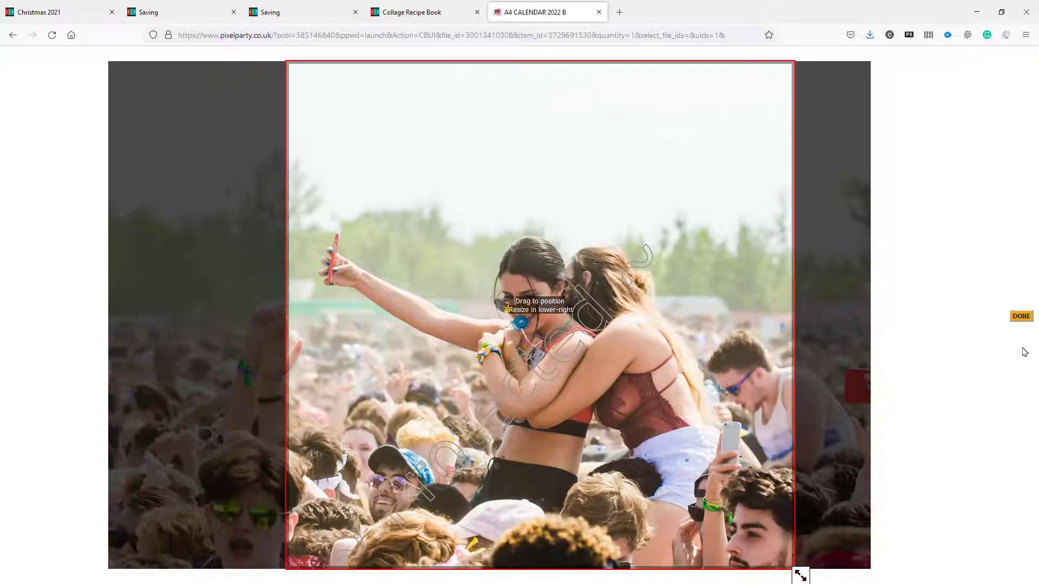
{"action": "left_click", "coordinate": [1020, 318]}
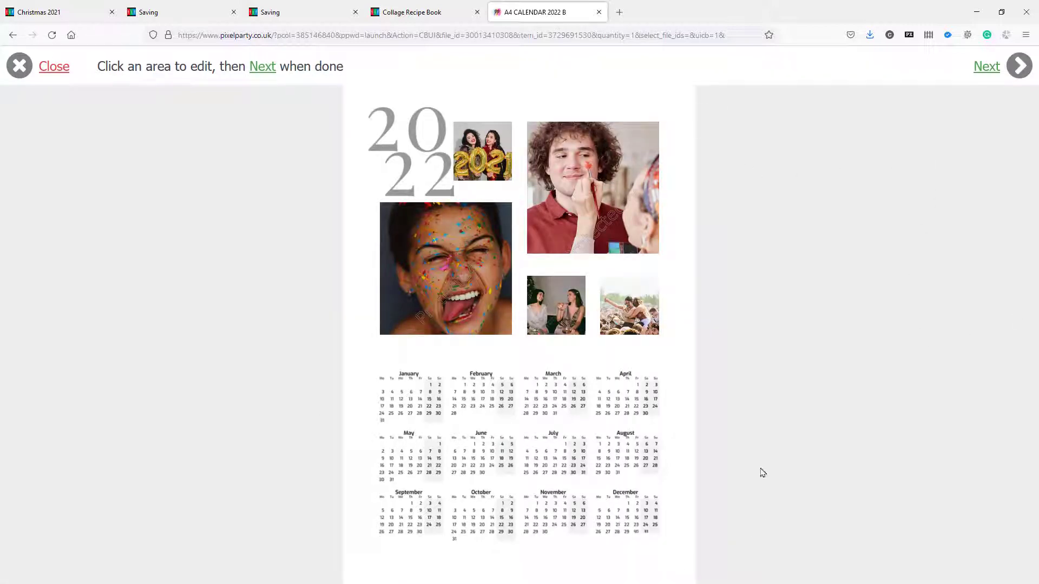
Finish the calendar collage, review its thumbnail and open the shopping basket.
{"action": "left_click", "coordinate": [985, 76]}
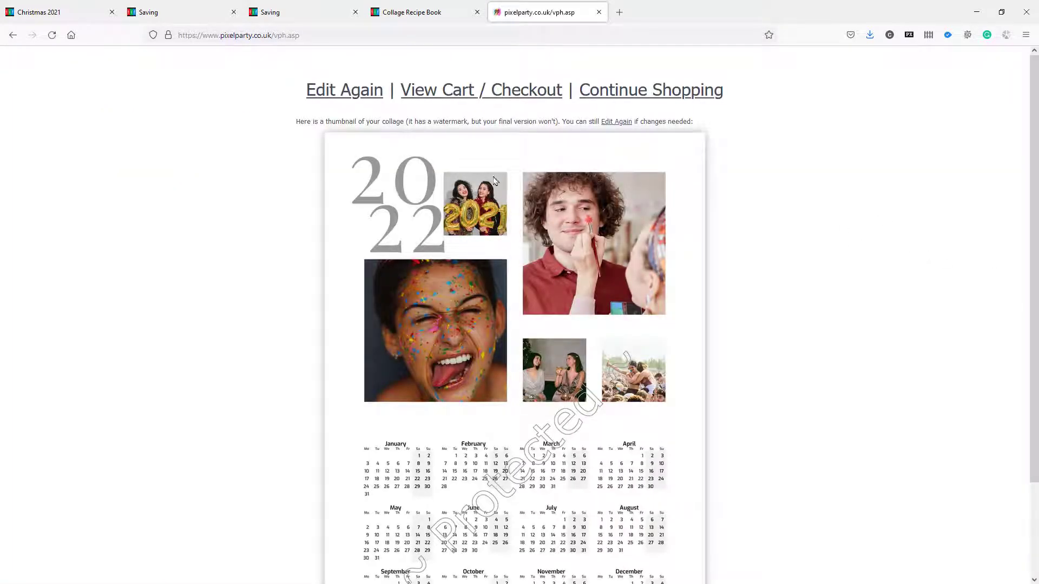
{"action": "scroll", "coordinate": [707, 296], "scroll_direction": "down", "scroll_amount": 2}
{"action": "scroll", "coordinate": [707, 298], "scroll_direction": "up", "scroll_amount": 2}
{"action": "left_click", "coordinate": [501, 89]}
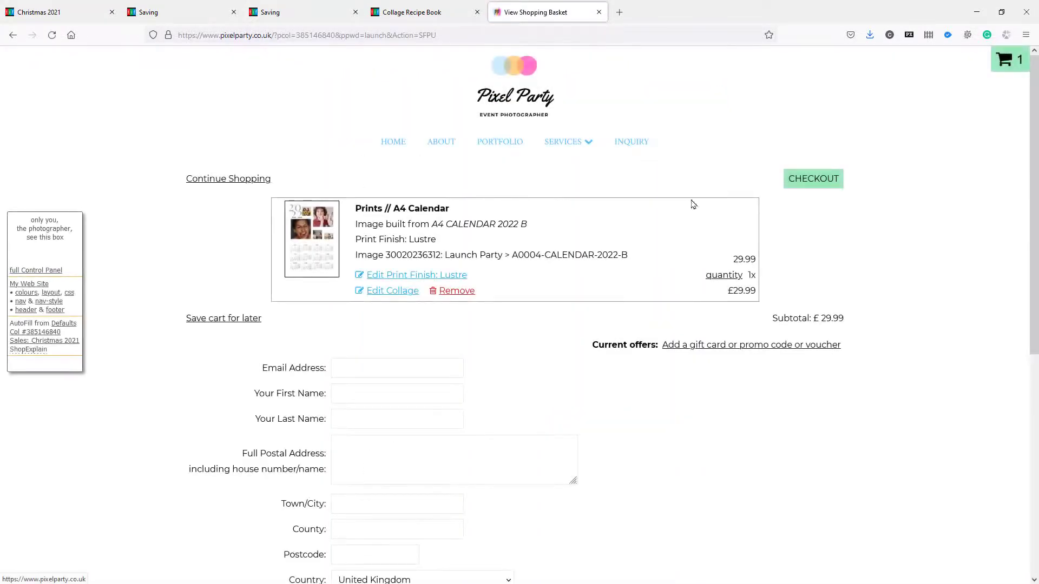